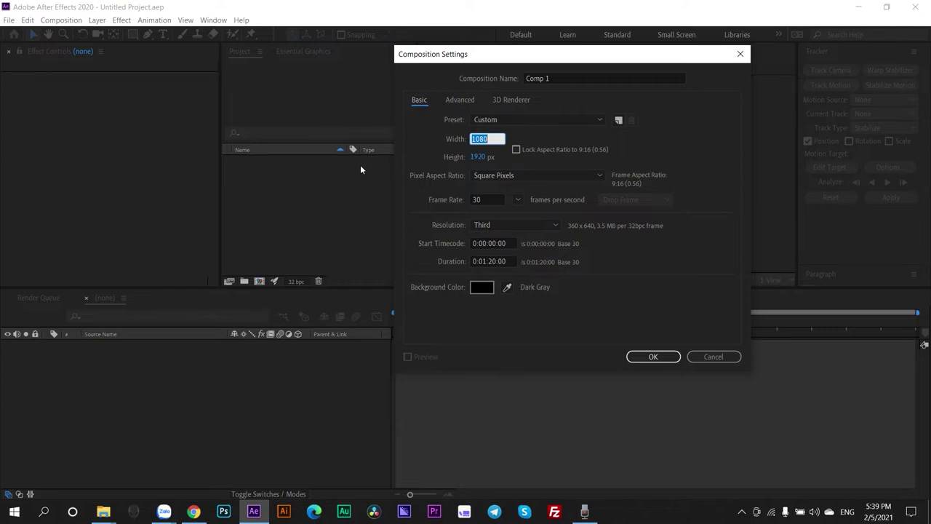
Create a new composition with a width of 1920 px and a height of 1080 px
type("1920")
key("Tab")
type("10")
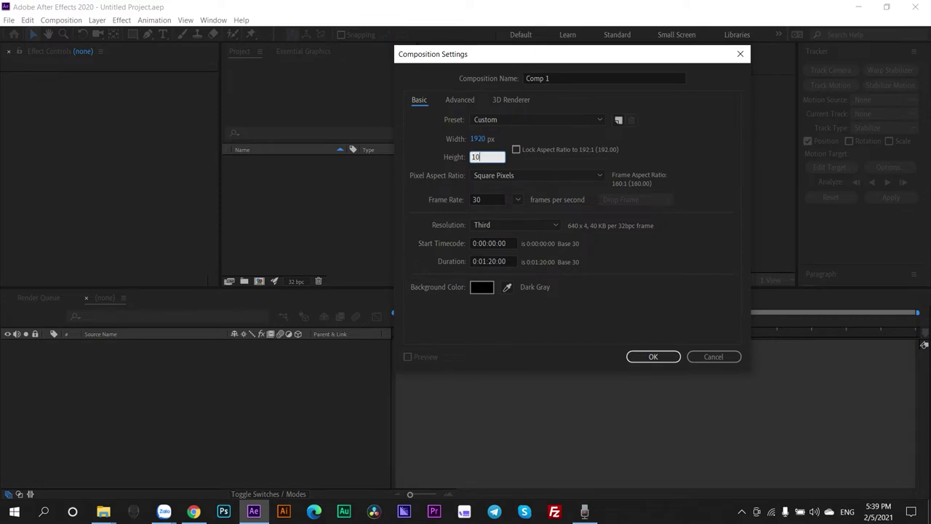
type("80")
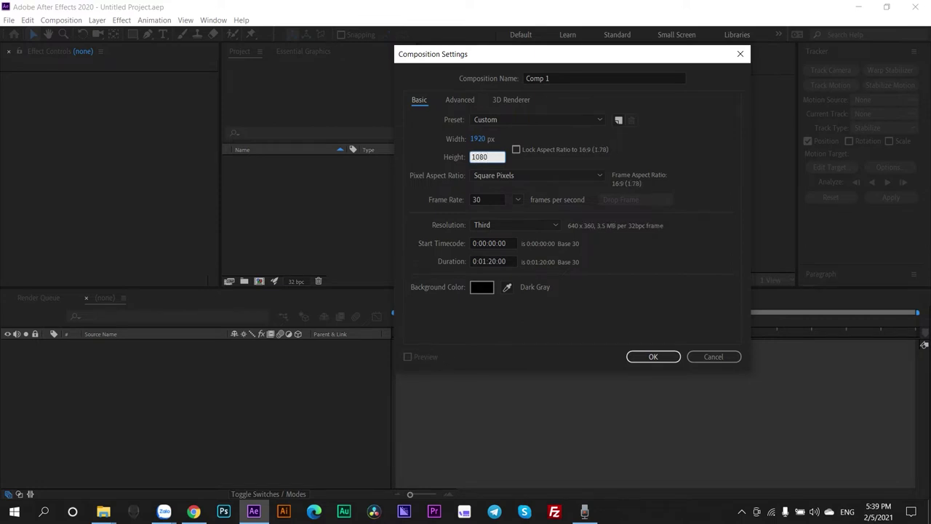
left_click(499, 263)
left_click(475, 264)
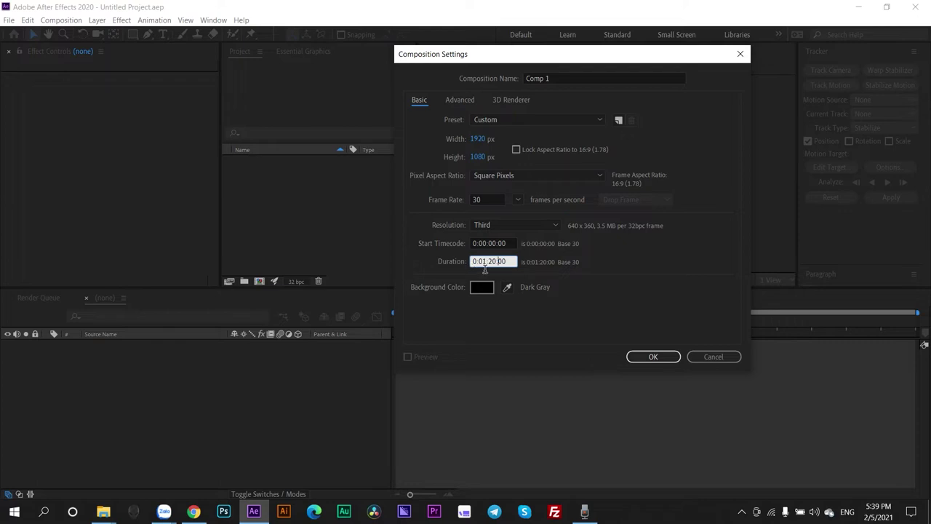
left_click(490, 267)
mouse_move(477, 266)
left_mouse_down()
mouse_move(523, 266)
mouse_move(490, 263)
left_mouse_up()
left_click(510, 263)
left_click(502, 331)
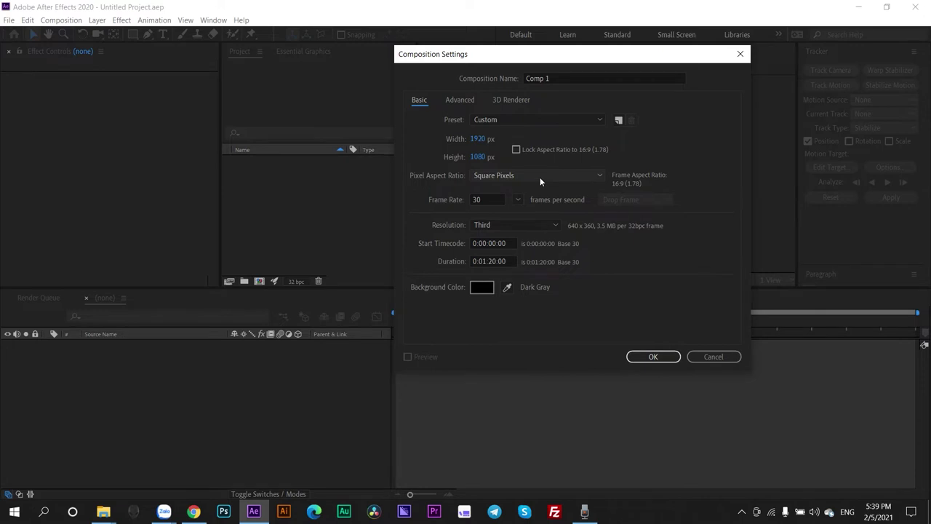
left_click(654, 356)
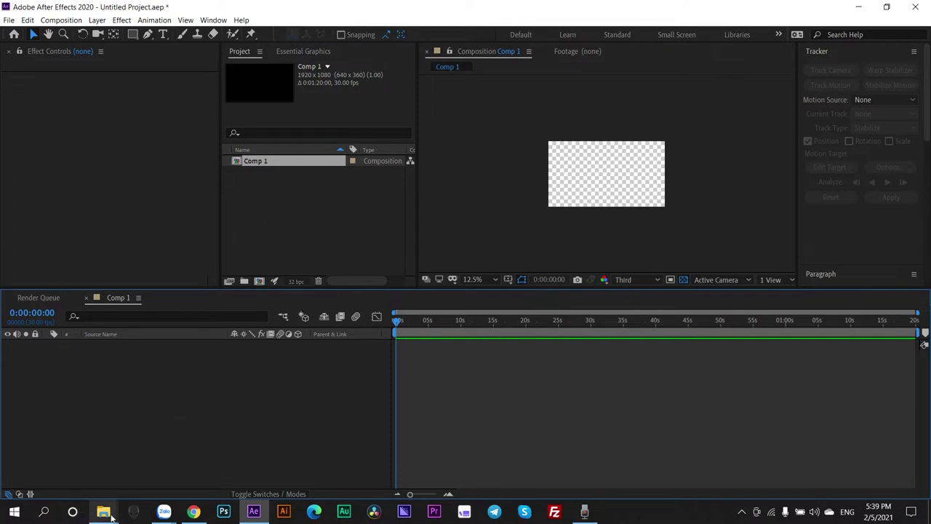
Import the C0026 MP4 video from the AE t folder on drive D into the After Effects project
mouse_move(111, 515)
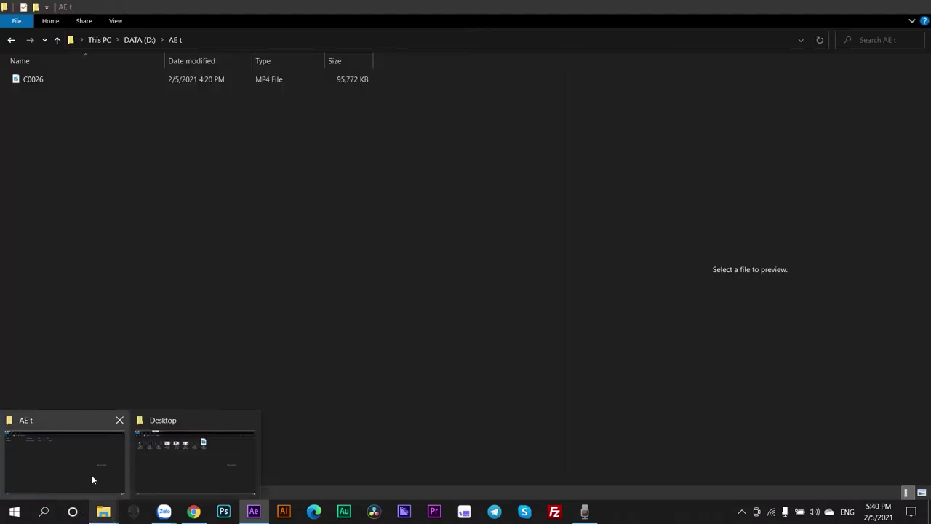
mouse_move(202, 475)
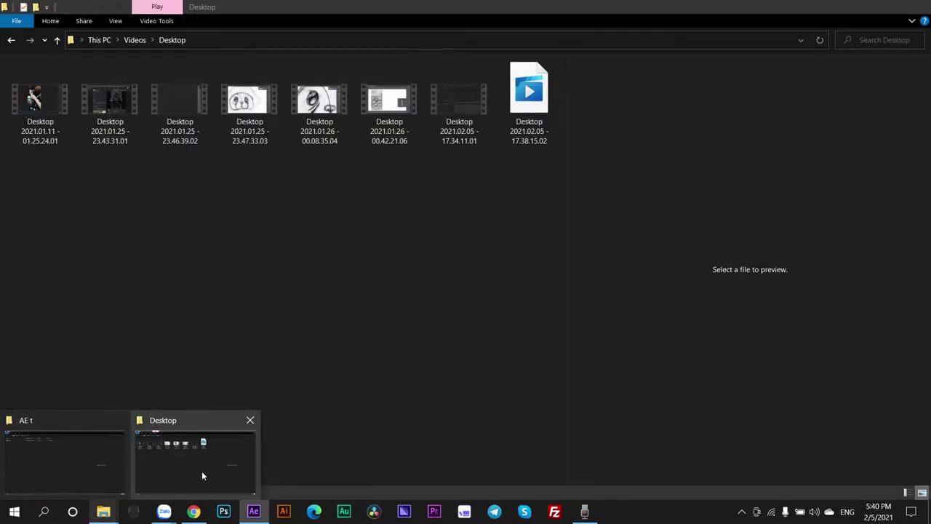
left_click(65, 465)
left_click(53, 81)
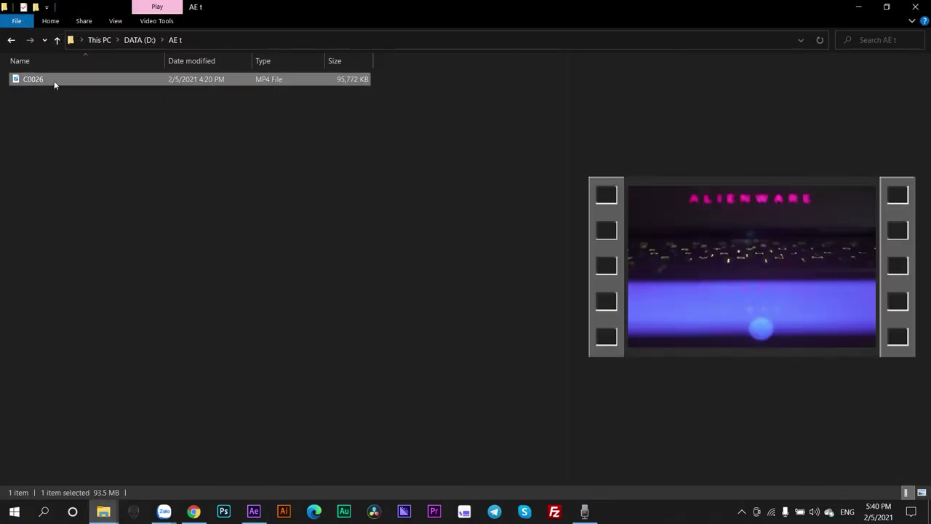
left_click_drag(38, 81, 304, 239)
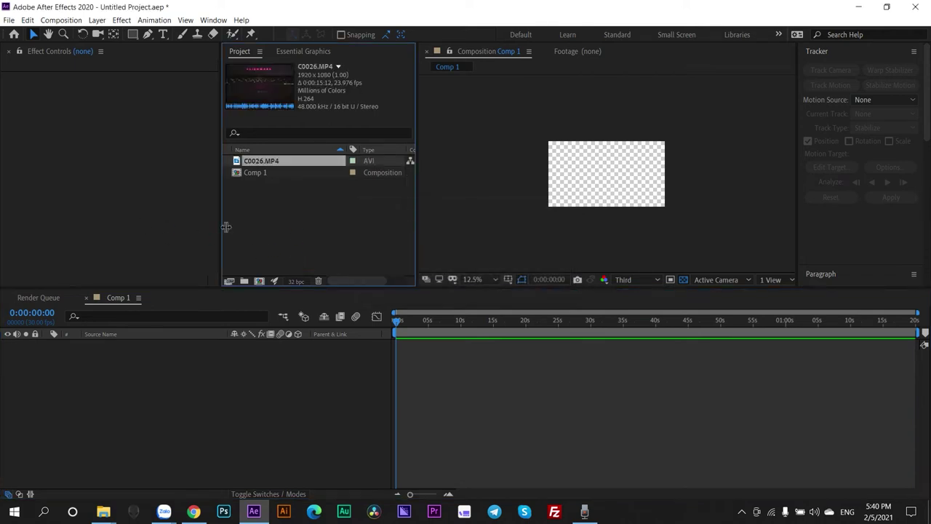
Switch to the Standard workspace, then enlarge the composition viewer area and magnify the preview to 50%
left_click_drag(226, 227, 150, 226)
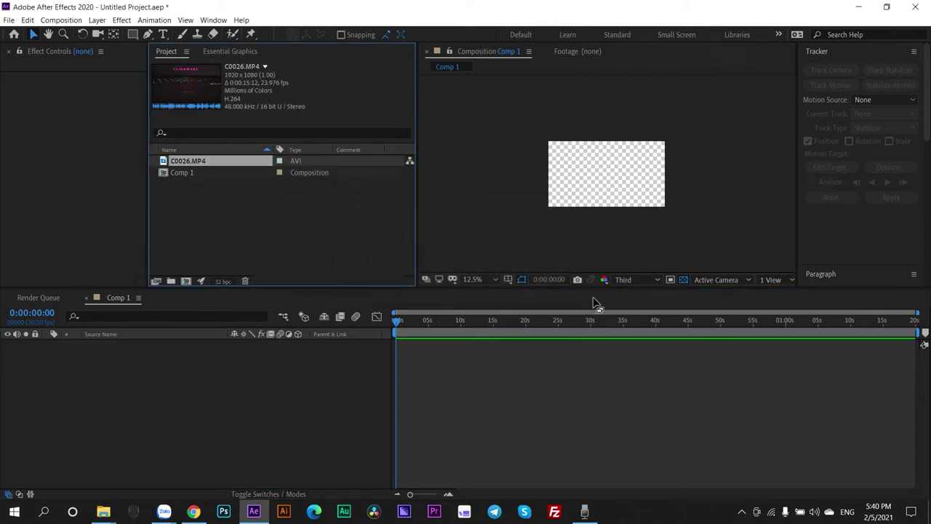
left_click(780, 35)
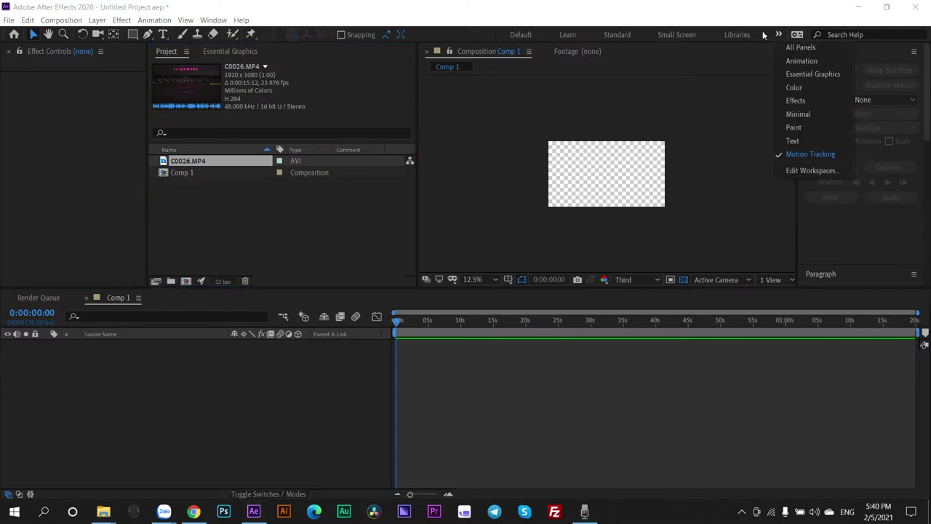
left_click(617, 34)
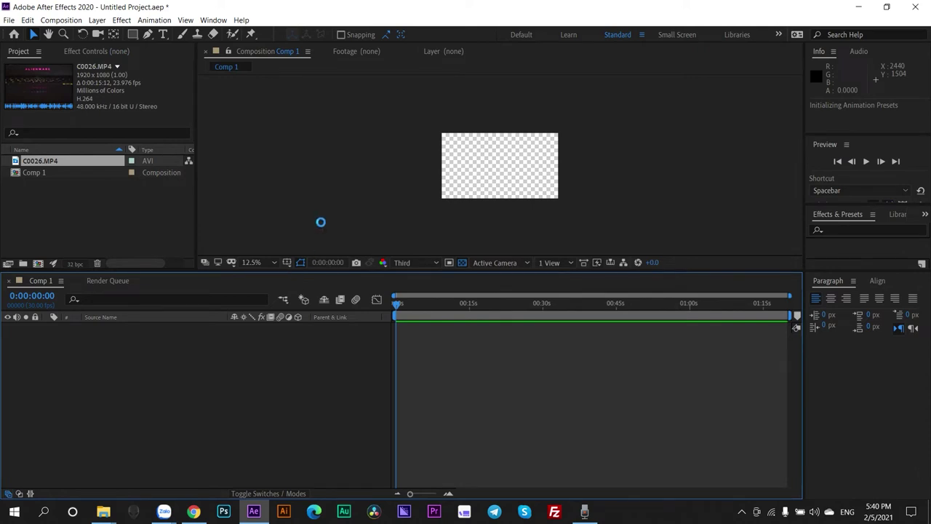
left_click_drag(322, 272, 320, 299)
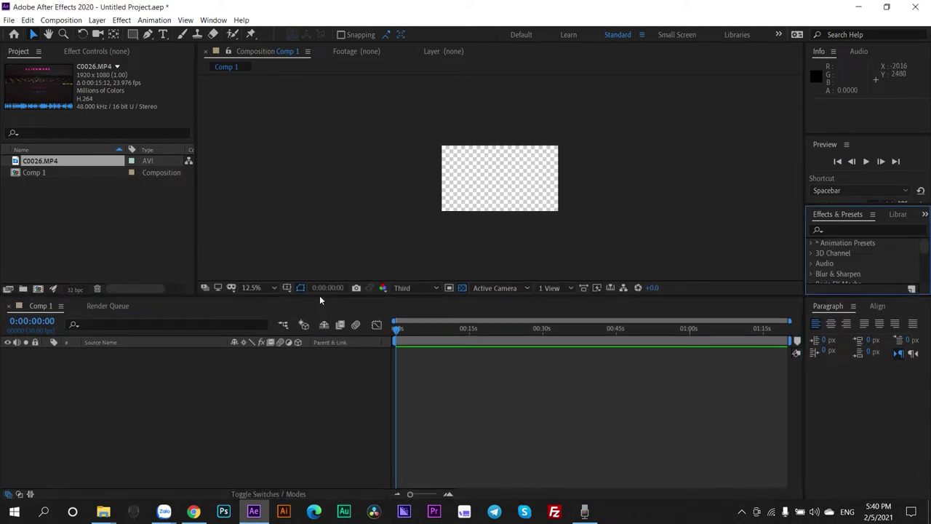
scroll(503, 194, "up", 3)
scroll(503, 194, "down", 3)
left_click_drag(494, 301, 492, 324)
scroll(462, 216, "up", 4)
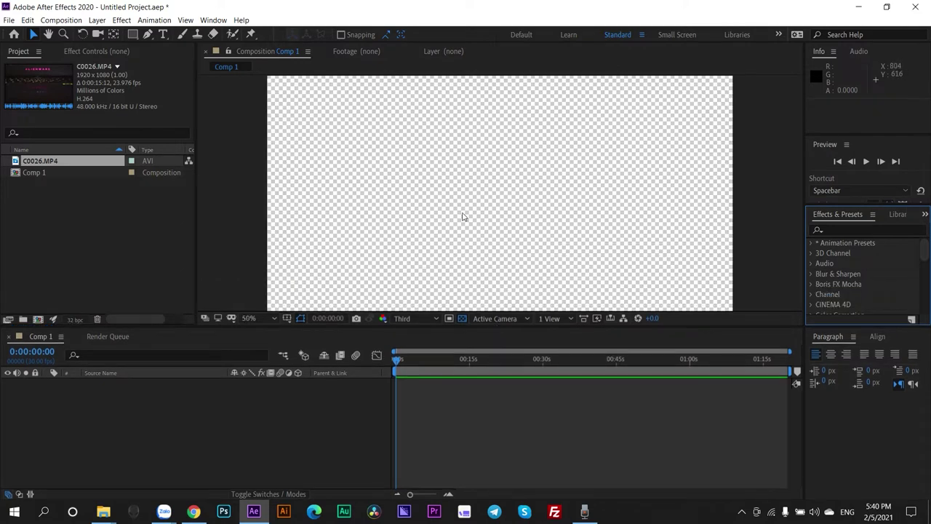
Add the C0026.MP4 footage to the Comp 1 timeline as a layer
left_click(104, 228)
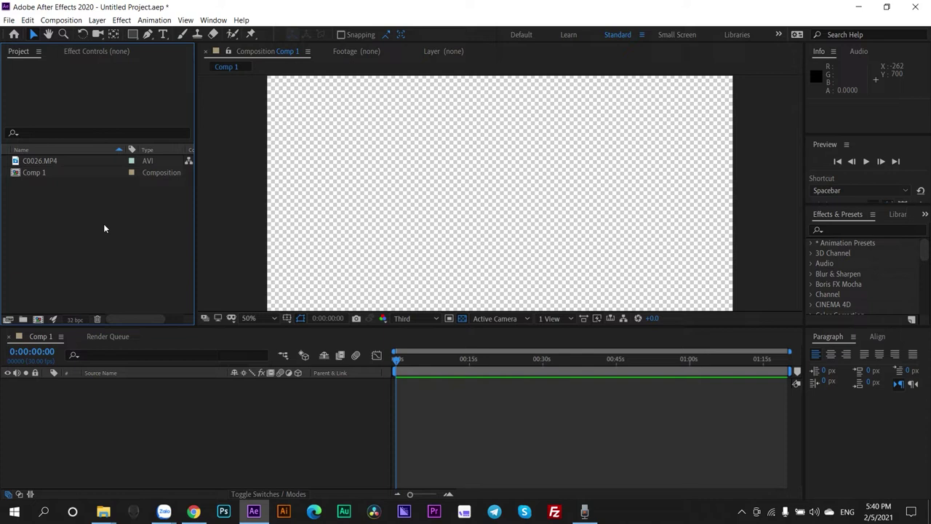
left_click(241, 472)
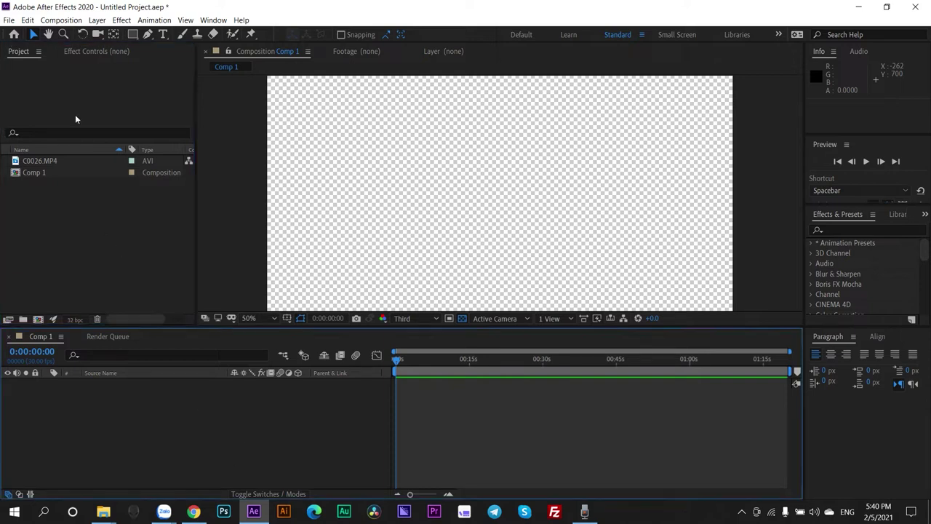
left_click(42, 185)
left_click(40, 161)
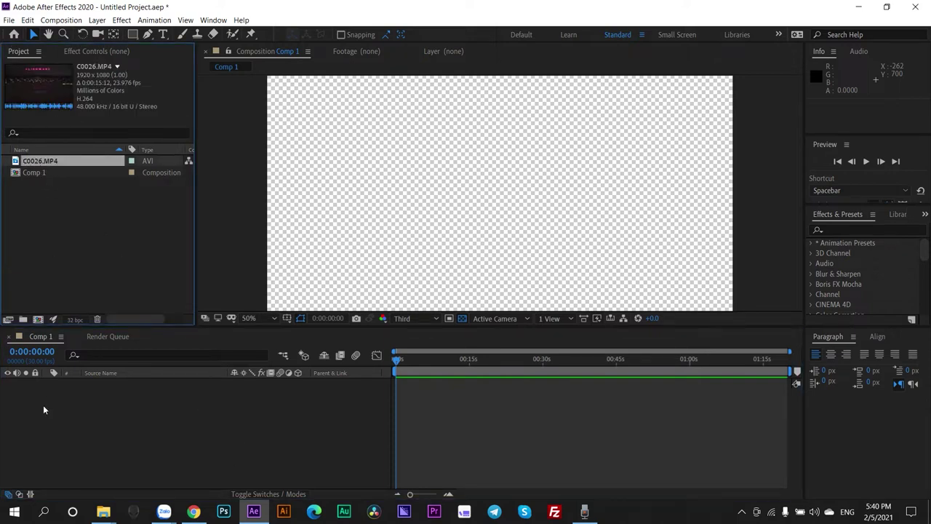
left_click(56, 291)
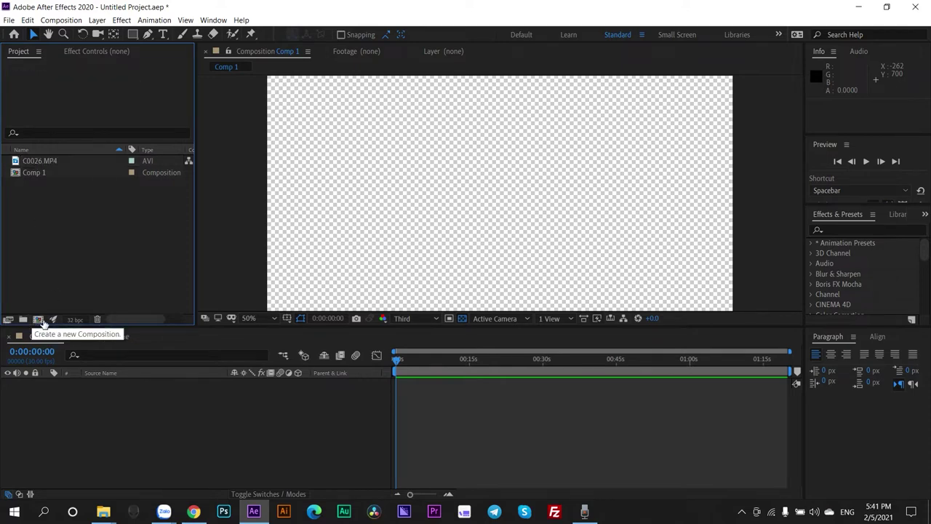
left_click(61, 162)
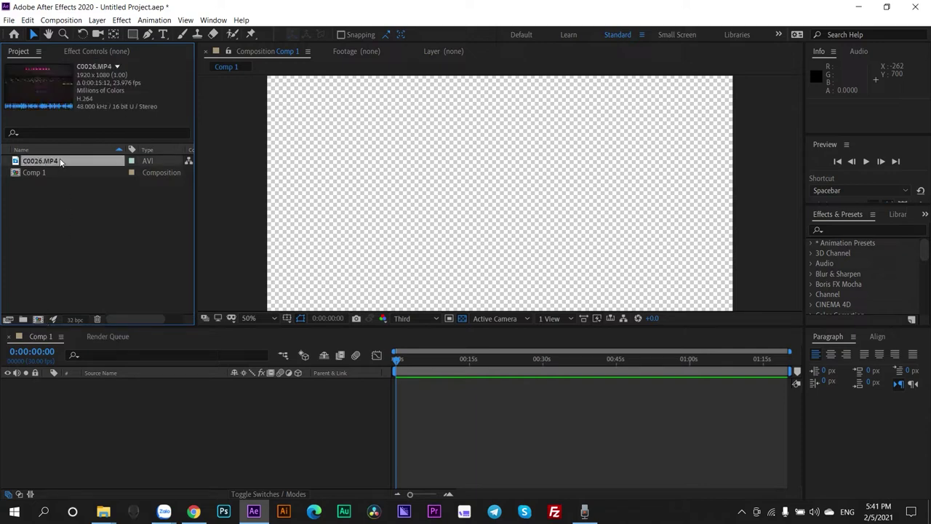
left_click_drag(41, 160, 104, 474)
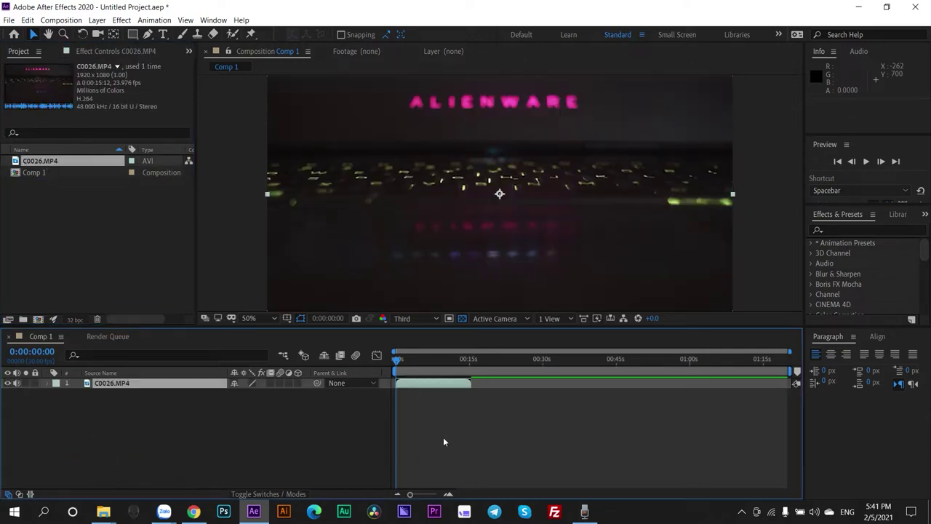
Shorten the work area to end with the C0026.MP4 clip at 0:00:15:10 and preview the playback
left_click_drag(789, 372, 473, 372)
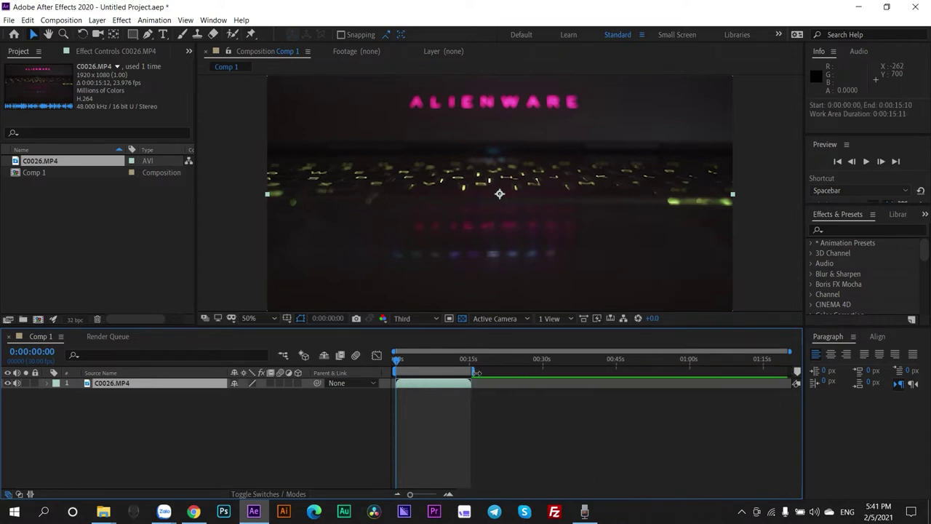
scroll(421, 393, "up", 5)
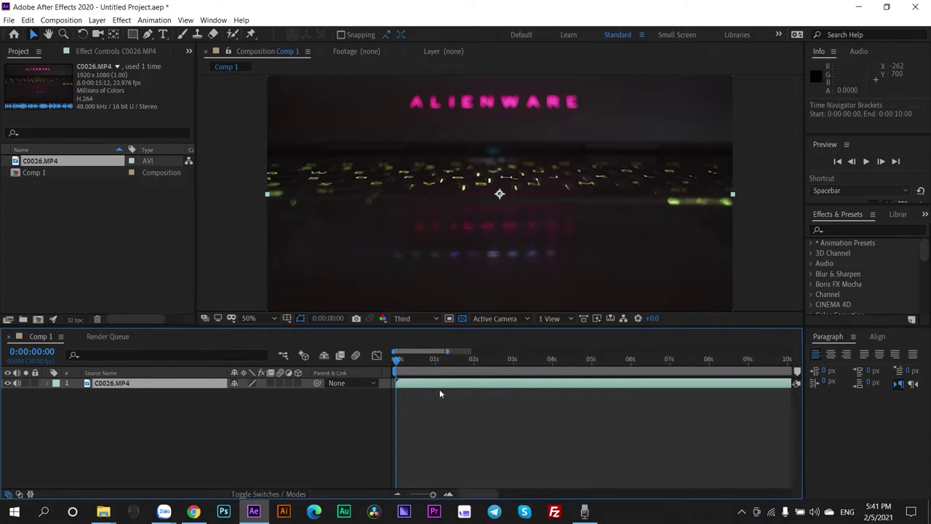
key("space")
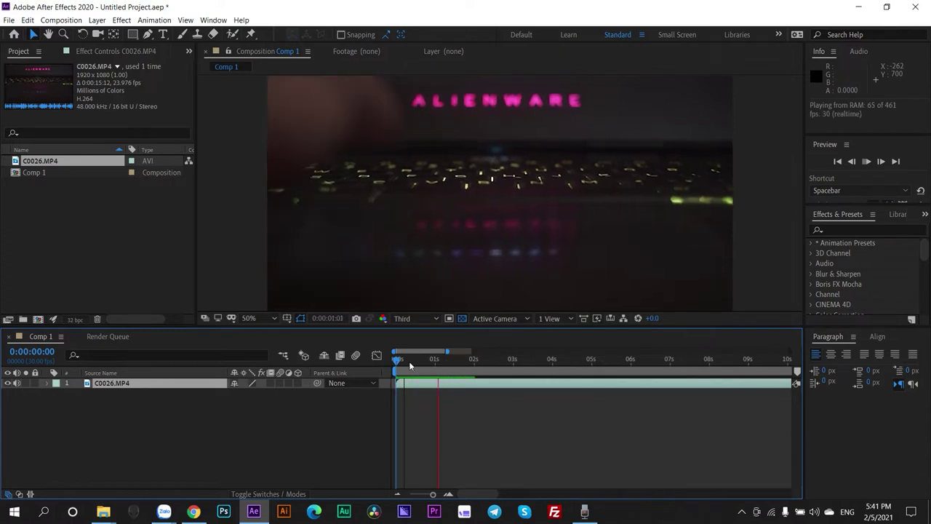
key("space")
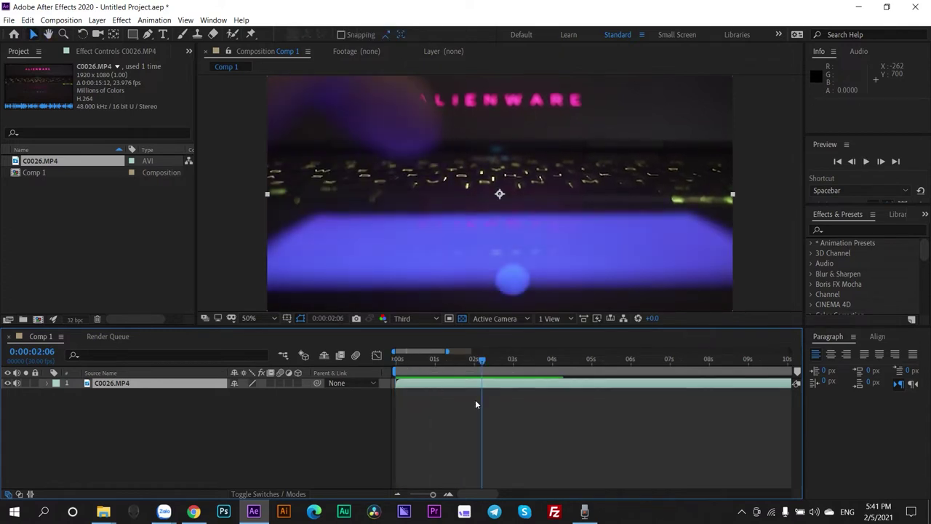
Set the composition preview resolution to Half and place the current time at 0:00:02:01
left_click(431, 319)
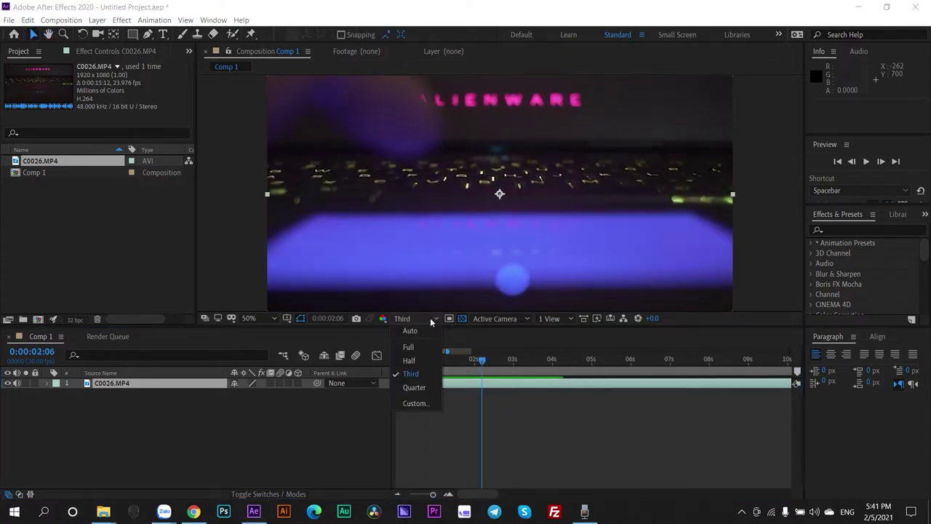
left_click(411, 360)
left_click(301, 437)
key("space")
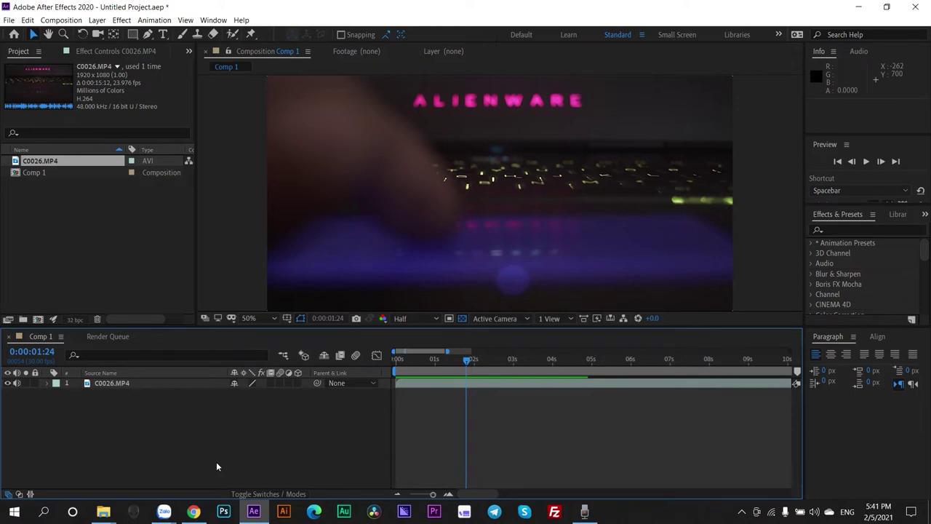
left_click_drag(468, 360, 484, 361)
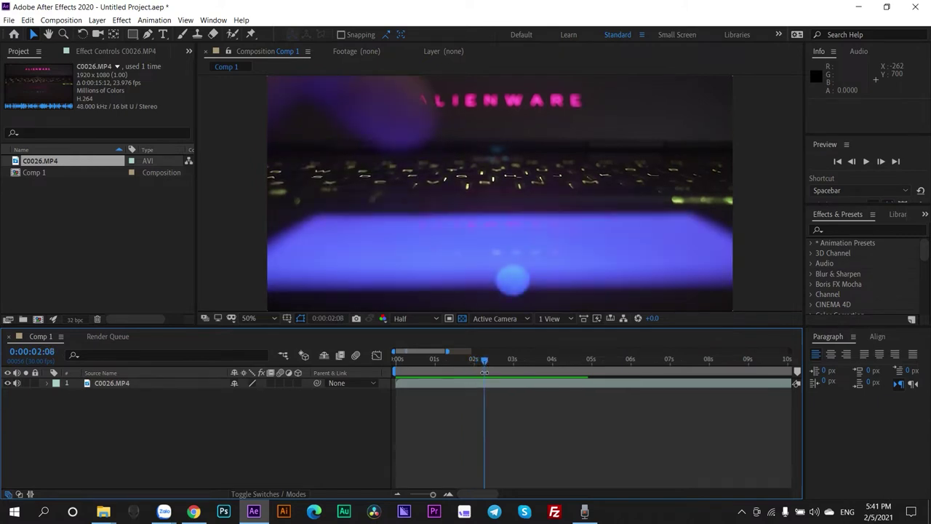
scroll(323, 391, "up", 3)
left_click(52, 223)
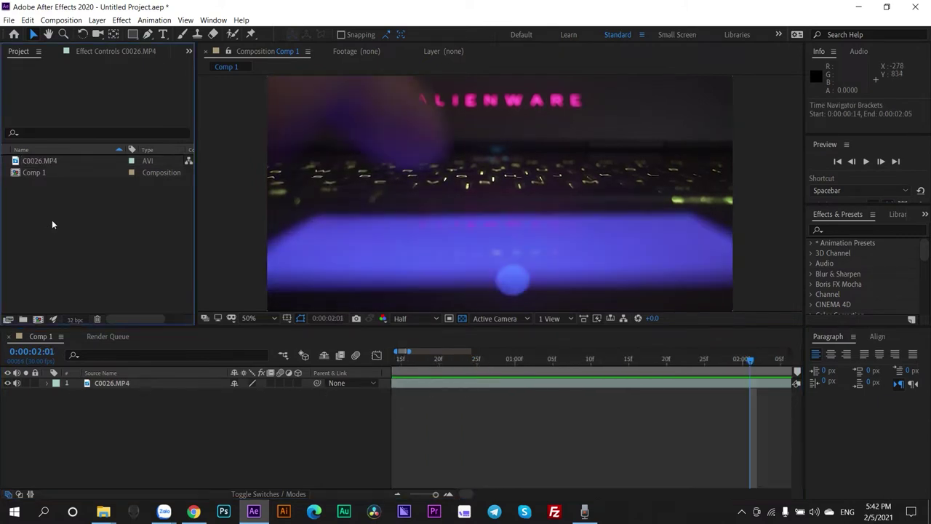
Draw a rectangle shape about 666 by 90 px just below the center of the frame
left_click(133, 34)
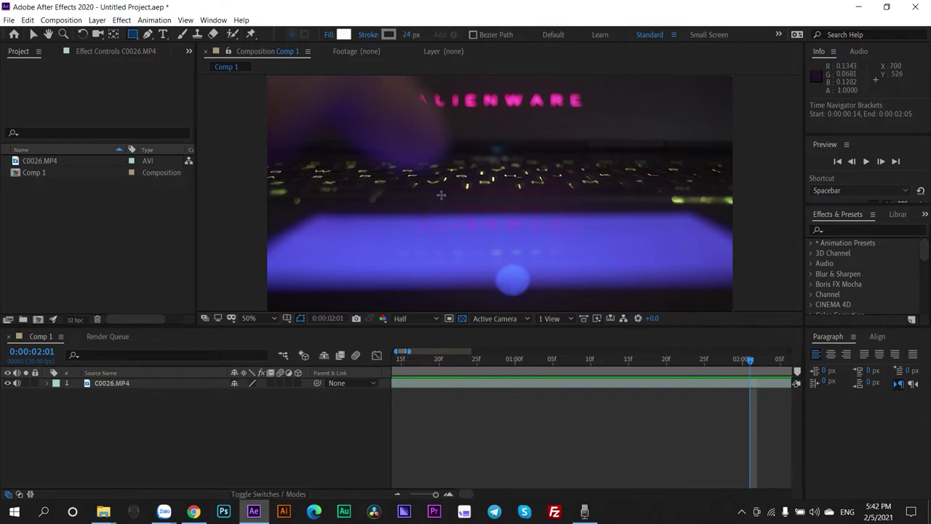
left_click_drag(435, 191, 603, 217)
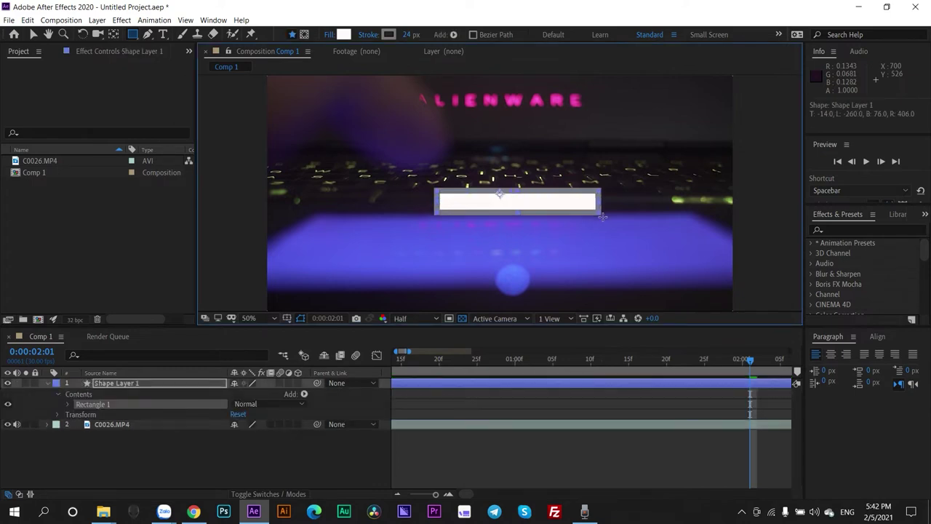
Try radial and linear gradient fills on the rectangle, then return it to a solid color
left_click(329, 34)
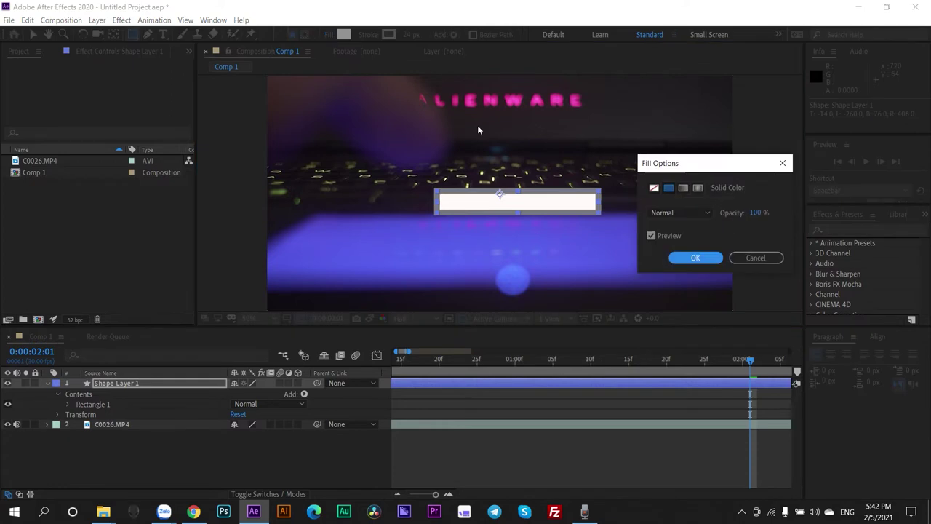
left_click(698, 188)
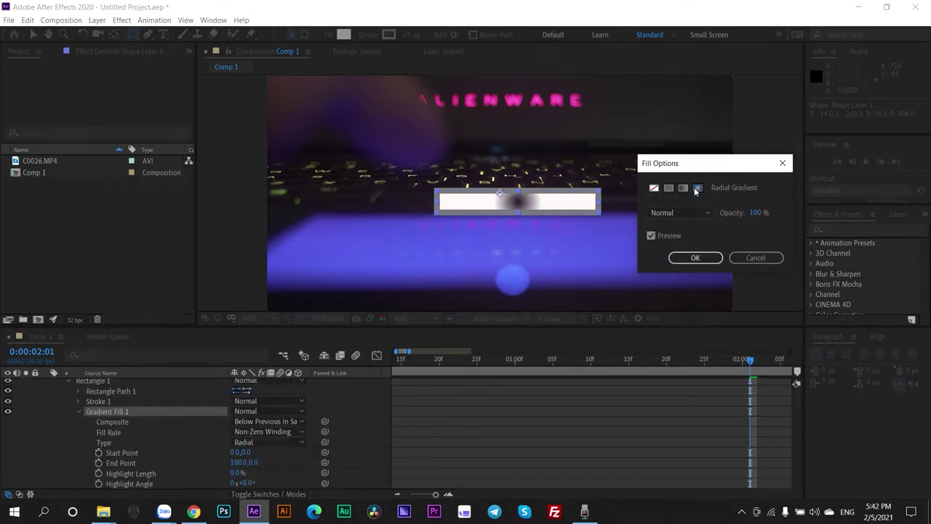
left_click(683, 187)
left_click(669, 189)
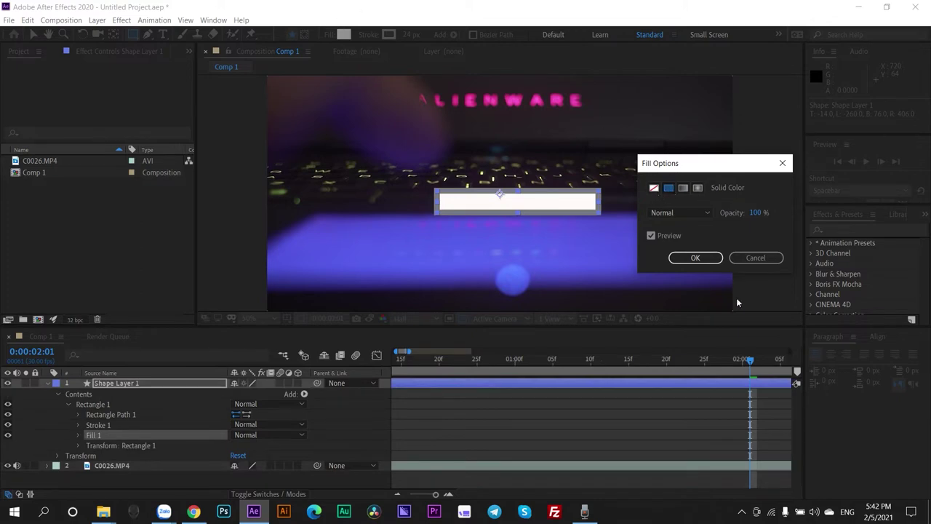
left_click(701, 259)
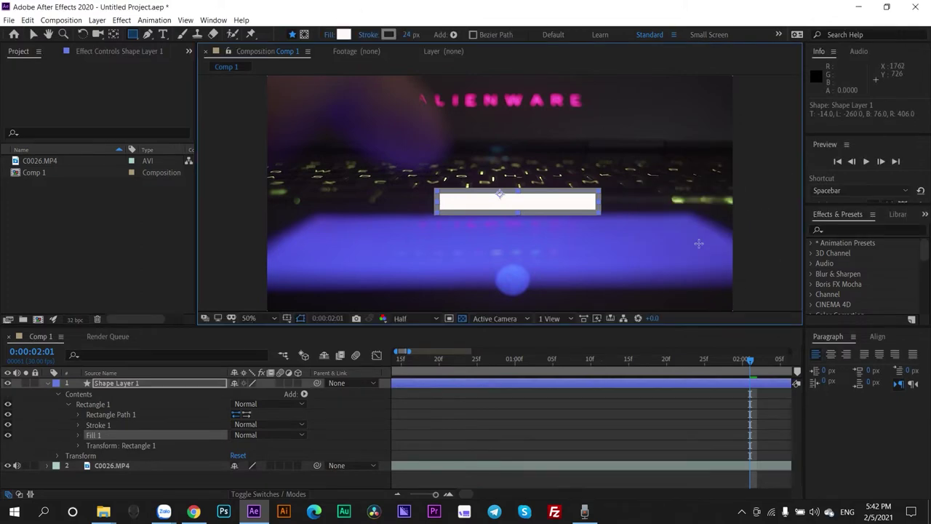
Set the rectangle's fill color to medium gray 858585
left_click(344, 34)
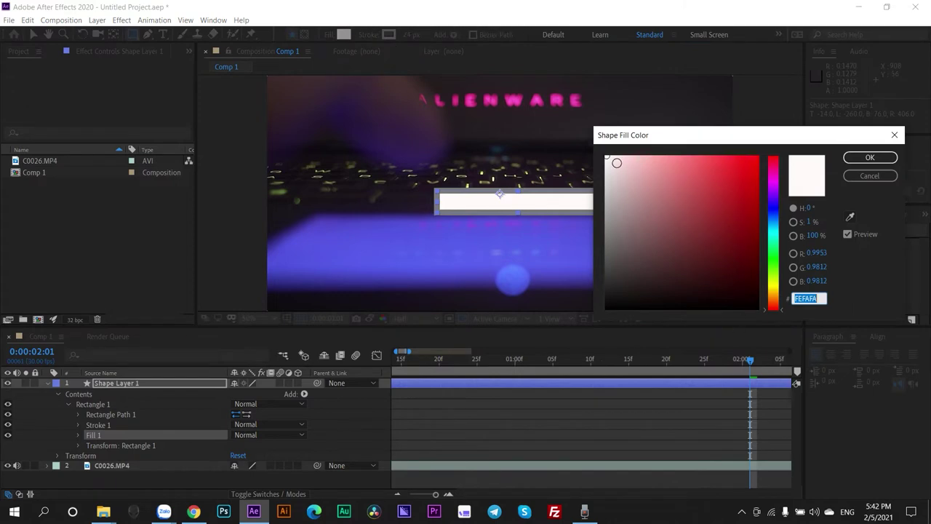
mouse_move(613, 163)
left_mouse_down()
mouse_move(594, 240)
mouse_move(605, 325)
mouse_move(587, 229)
left_mouse_up()
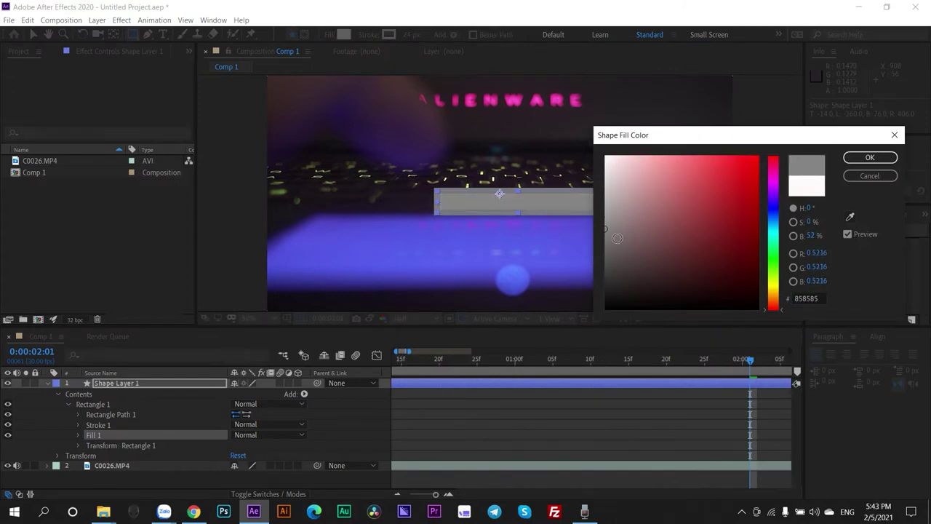
left_click(868, 159)
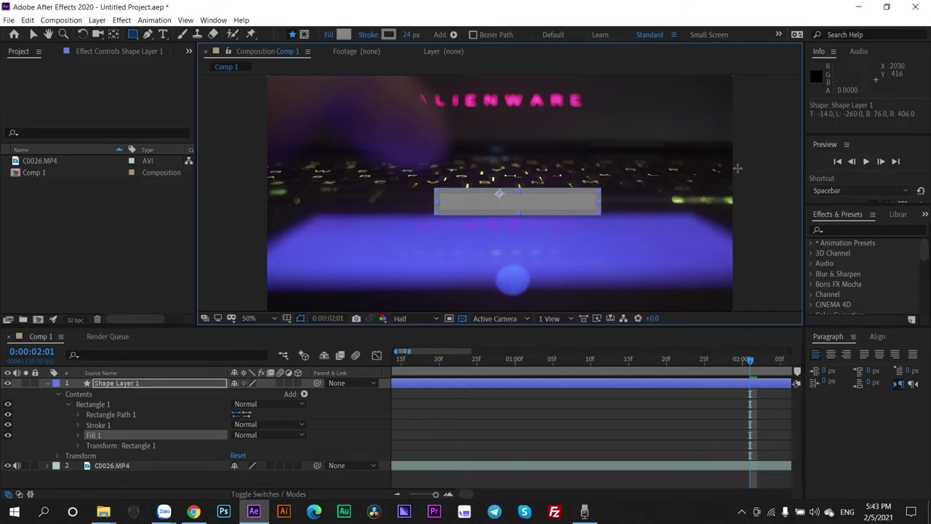
Remove the rectangle's stroke by setting it to None, and deselect the shape layer with the Selection tool
left_click(372, 38)
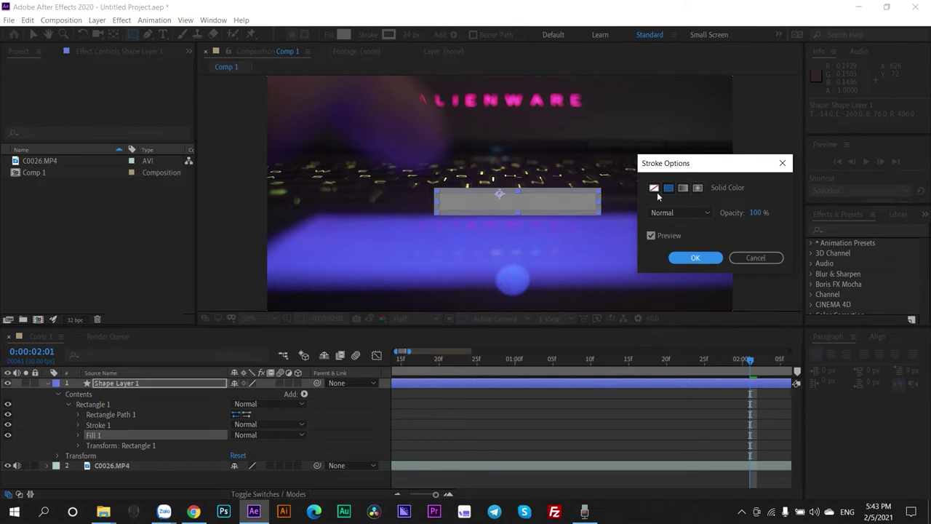
left_click(654, 187)
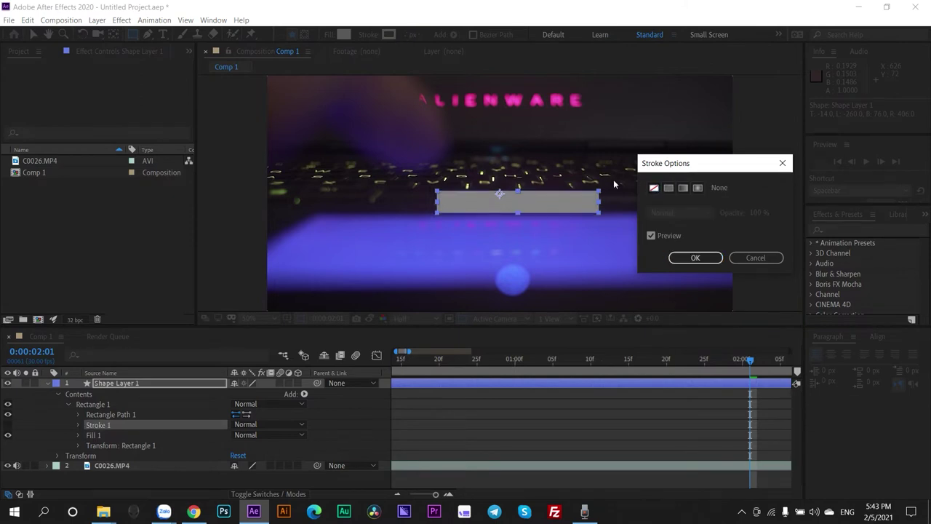
left_click(697, 260)
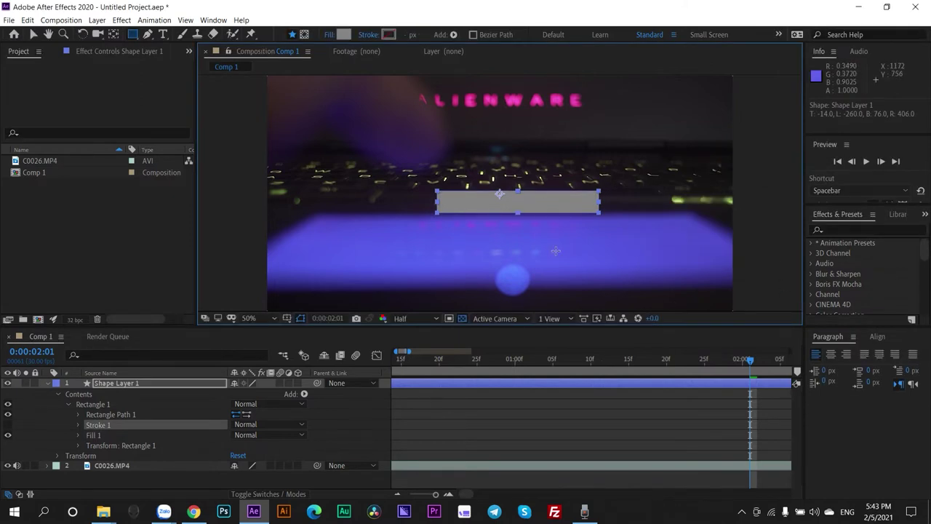
left_click(33, 35)
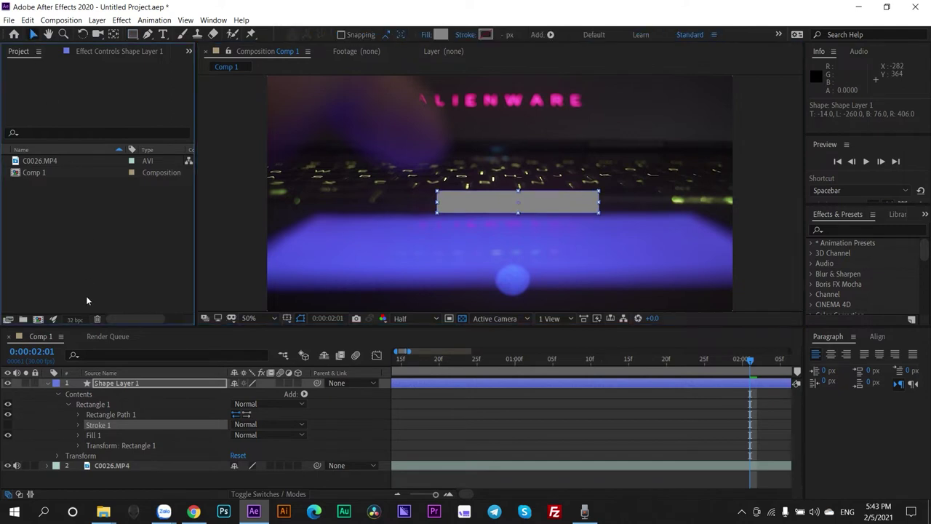
left_click(225, 250)
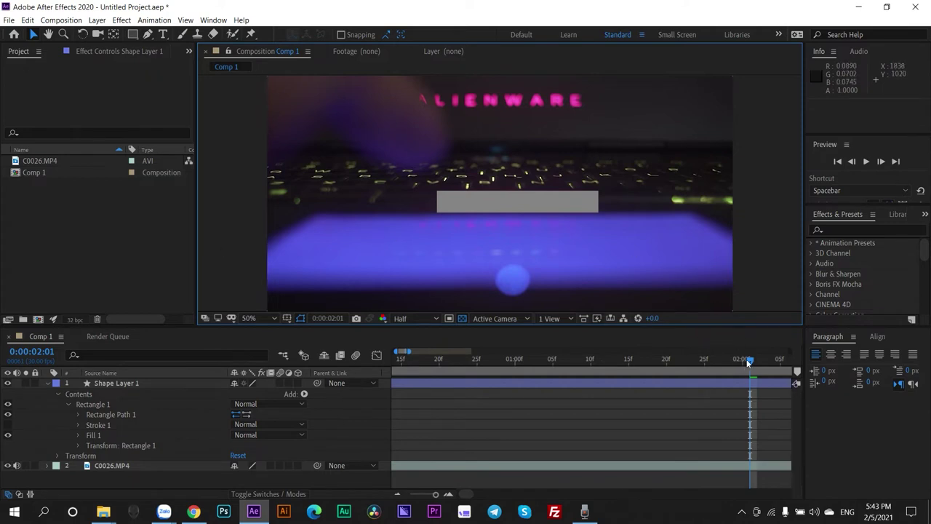
left_click_drag(750, 359, 730, 372)
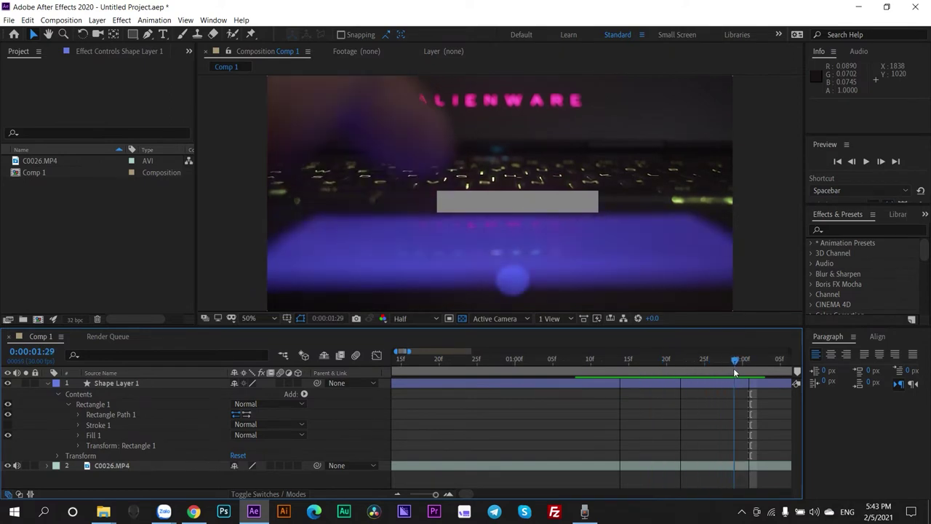
key("alt+bracketright")
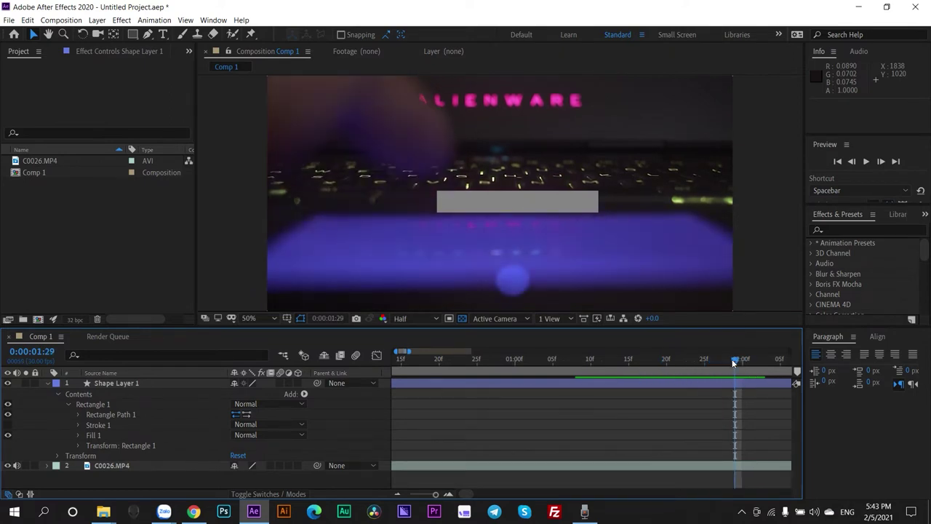
left_click_drag(733, 362, 753, 365)
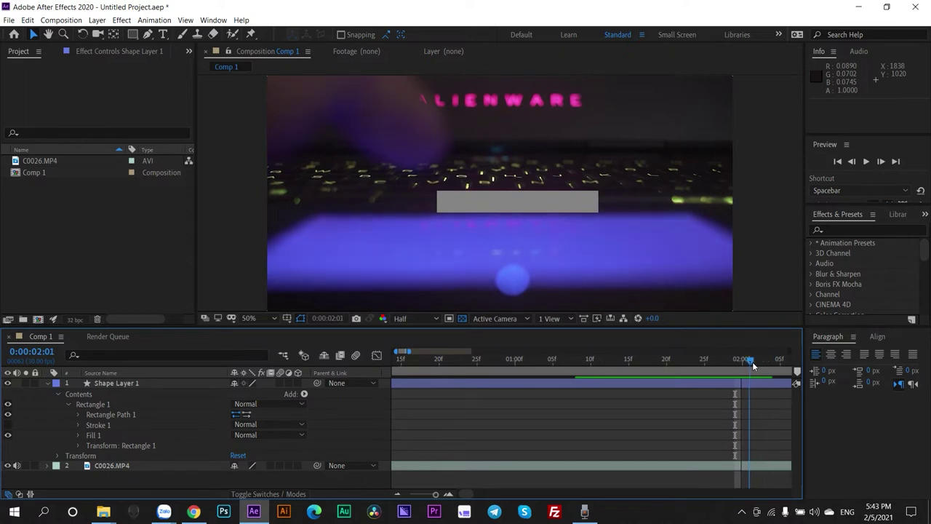
key("ctrl+z")
key("ctrl+z")
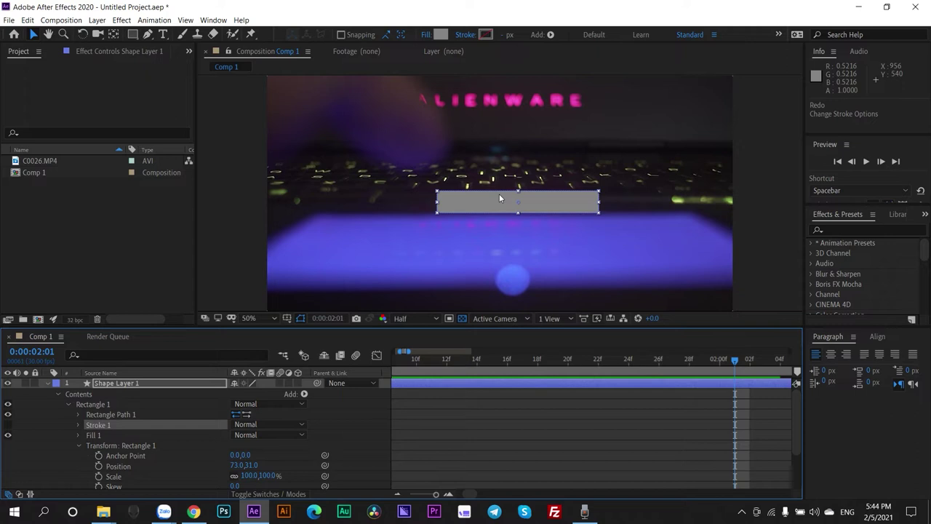
Add a new mask to Shape Layer 1
left_click(513, 386)
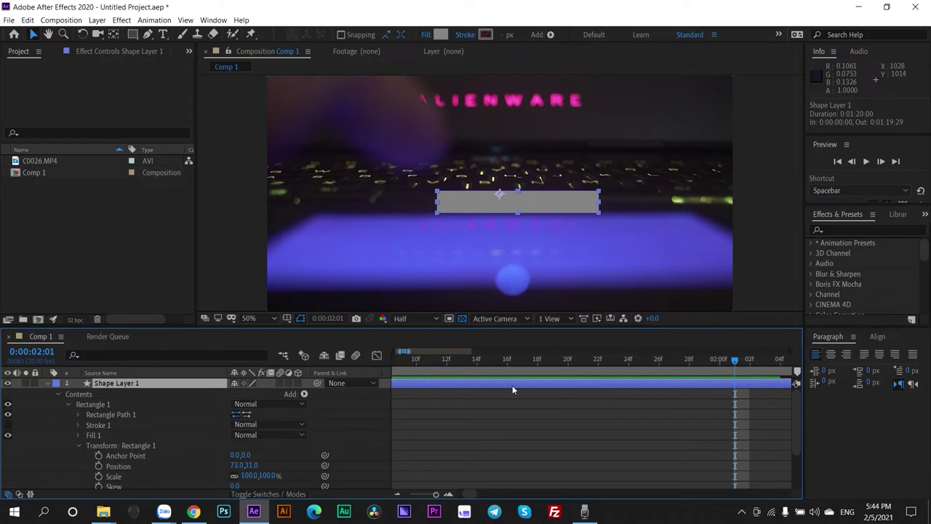
right_click(512, 385)
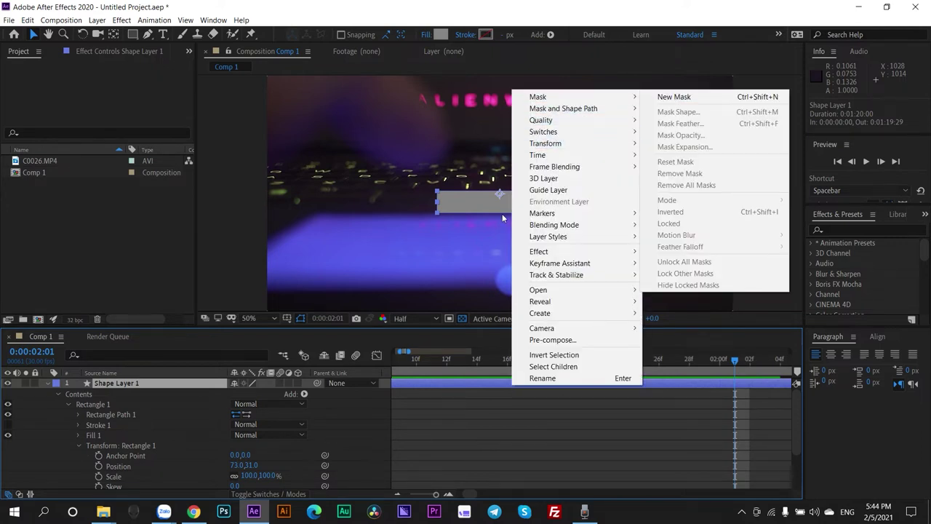
left_click(390, 452)
right_click(434, 379)
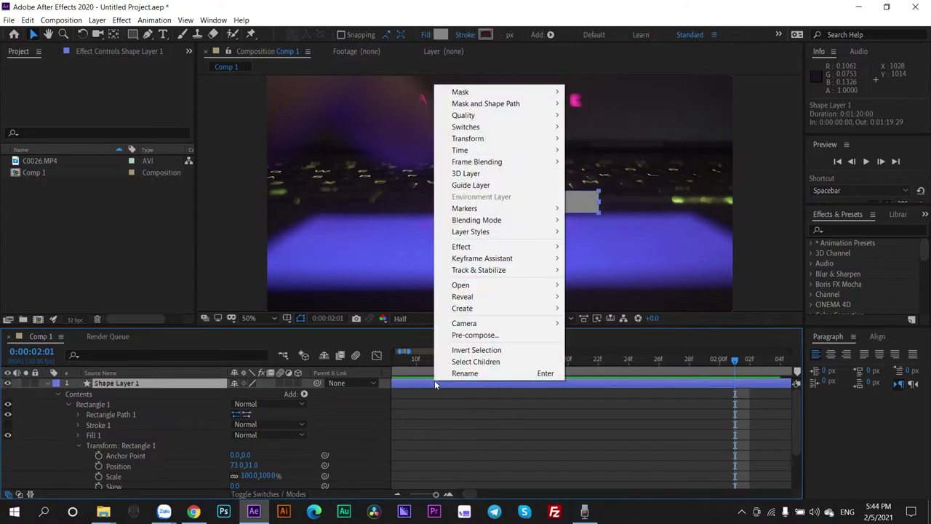
right_click(177, 384)
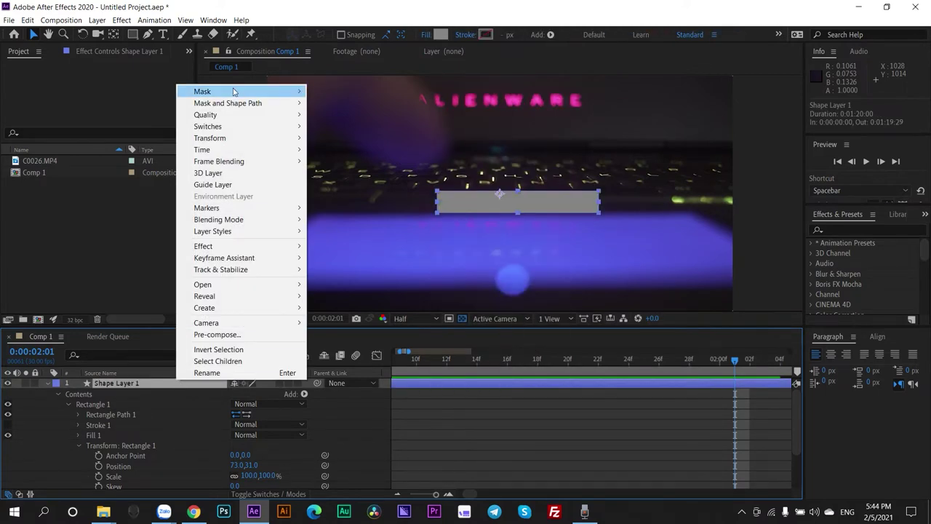
mouse_move(236, 94)
left_click(339, 91)
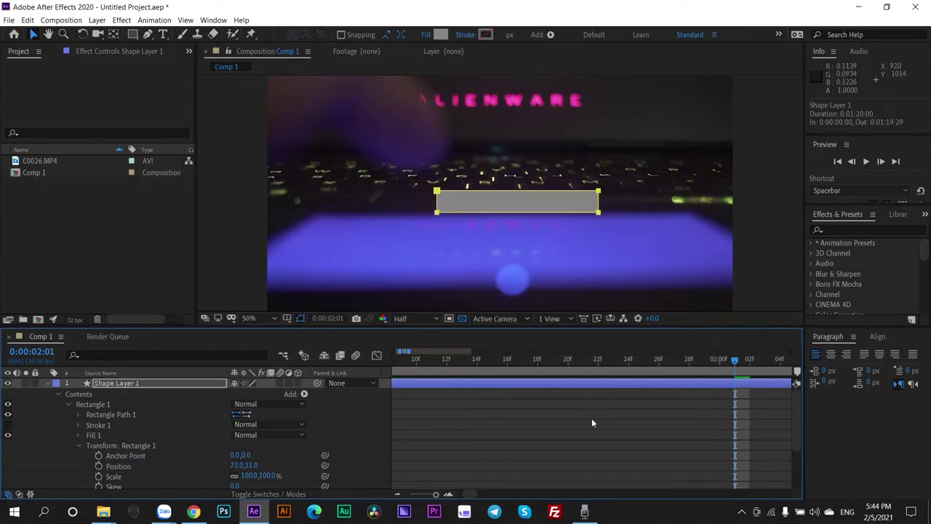
Stretch the mask's top edge upward to about 211% of its height, keeping its bottom edge on the rectangle's bottom
left_click(439, 194)
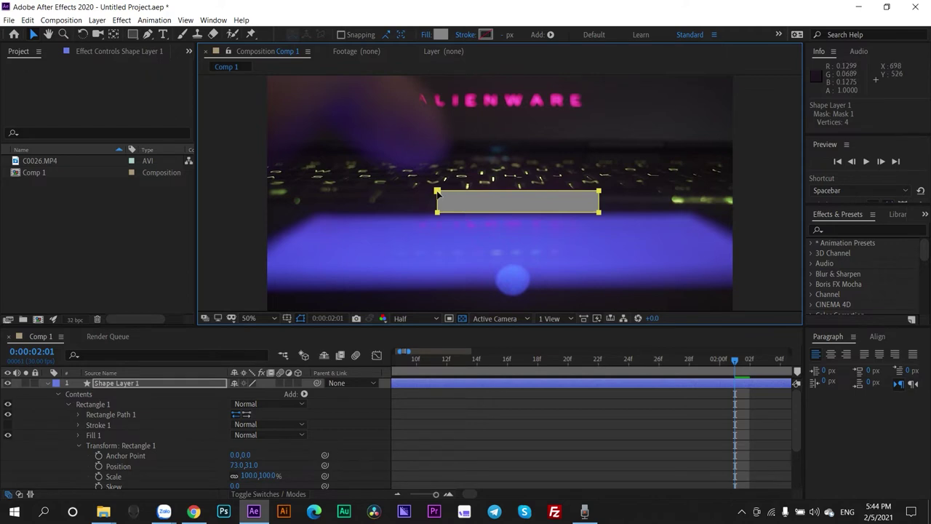
left_click(438, 192)
left_click_drag(522, 193, 519, 170)
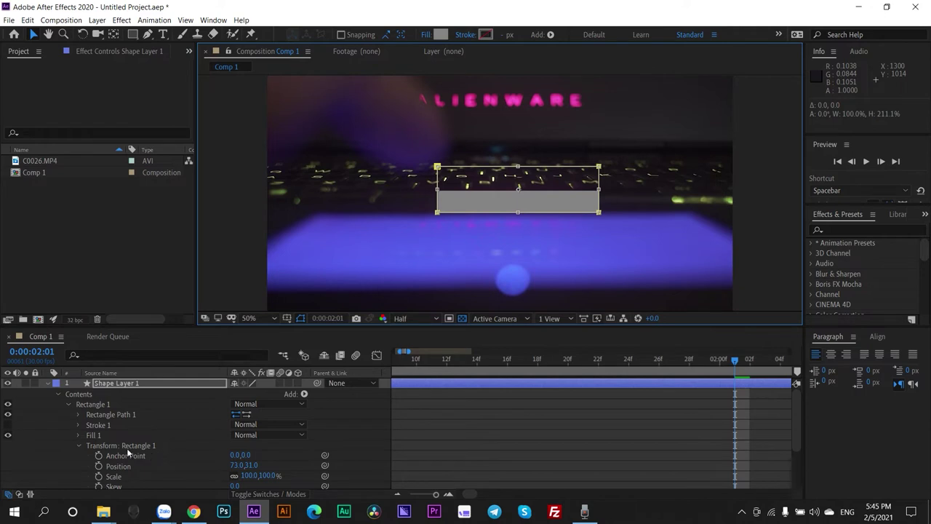
Move the rectangle's anchor point to the middle of its bottom edge, at about -2, 30, with the Pan Behind tool
left_click(88, 445)
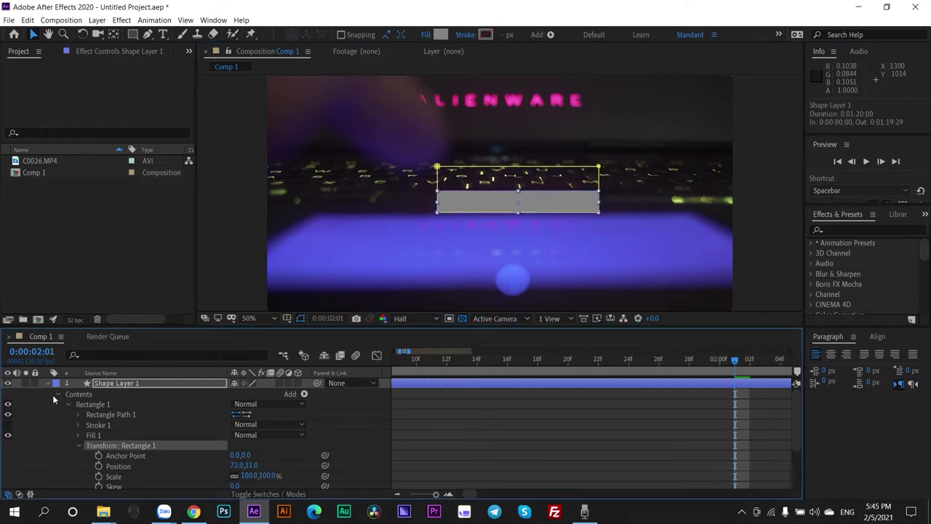
scroll(57, 396, "down", 1)
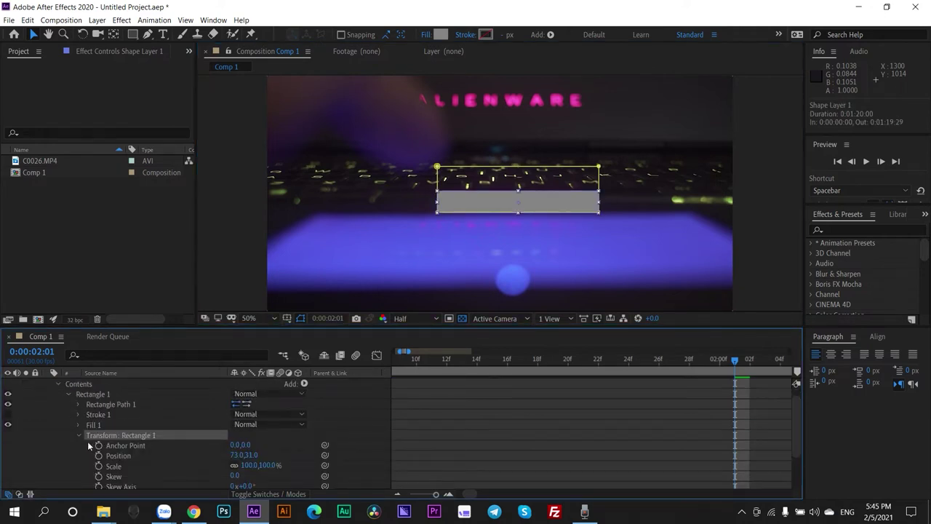
scroll(166, 469, "down", 3)
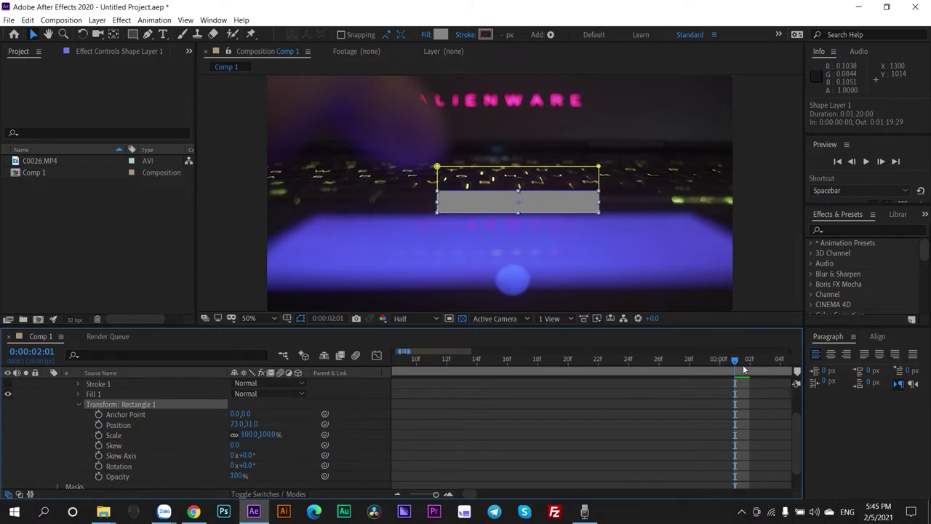
mouse_move(737, 361)
left_mouse_down()
mouse_move(630, 359)
mouse_move(737, 359)
left_mouse_up()
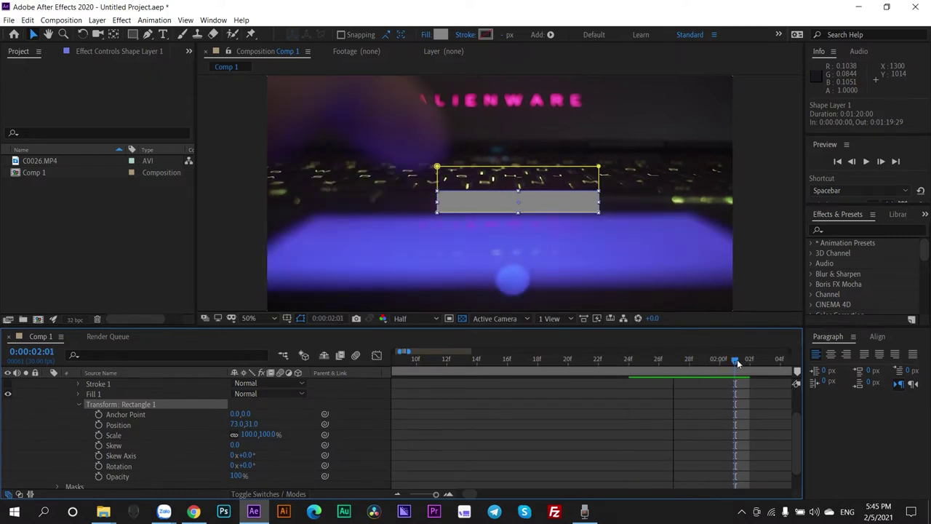
left_click(122, 414)
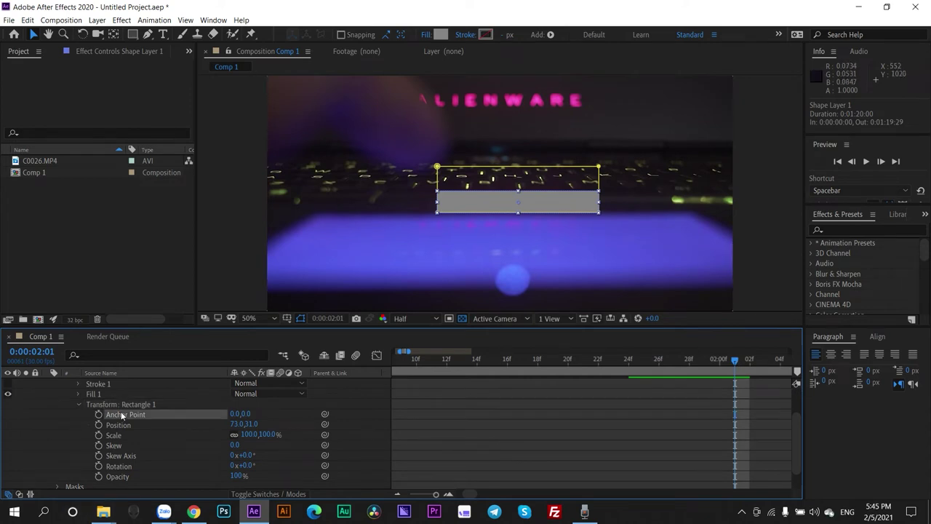
left_click(114, 34)
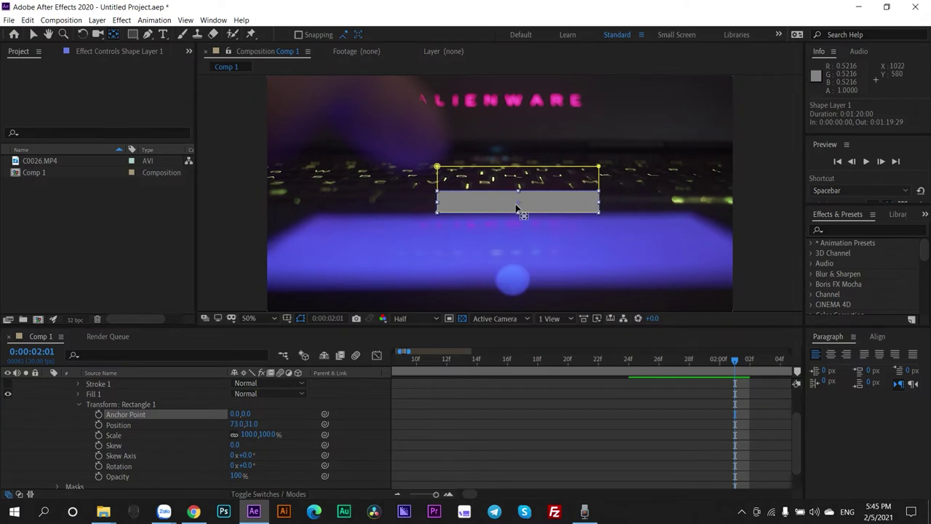
left_click_drag(520, 204, 520, 212)
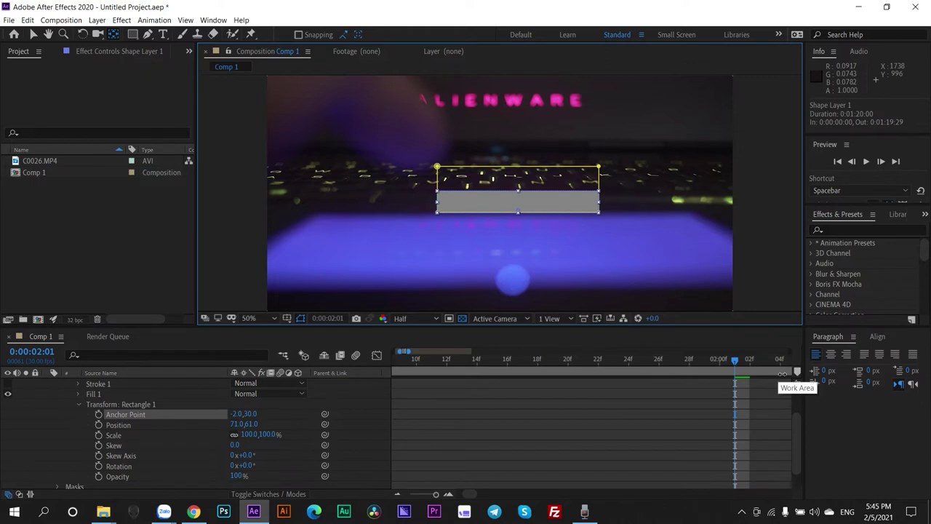
Enable keyframing for the Position of Rectangle 1 at 0:00:02:01
left_click(555, 367)
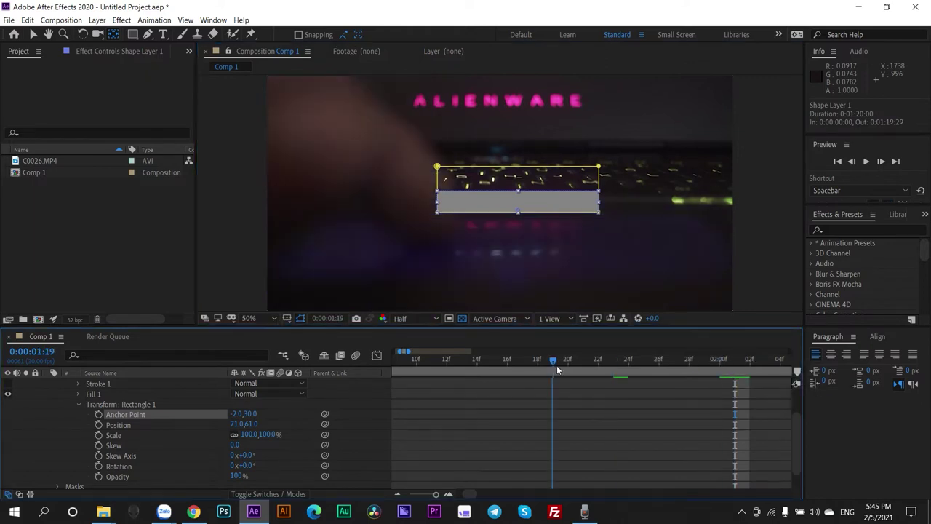
left_click_drag(557, 366, 735, 399)
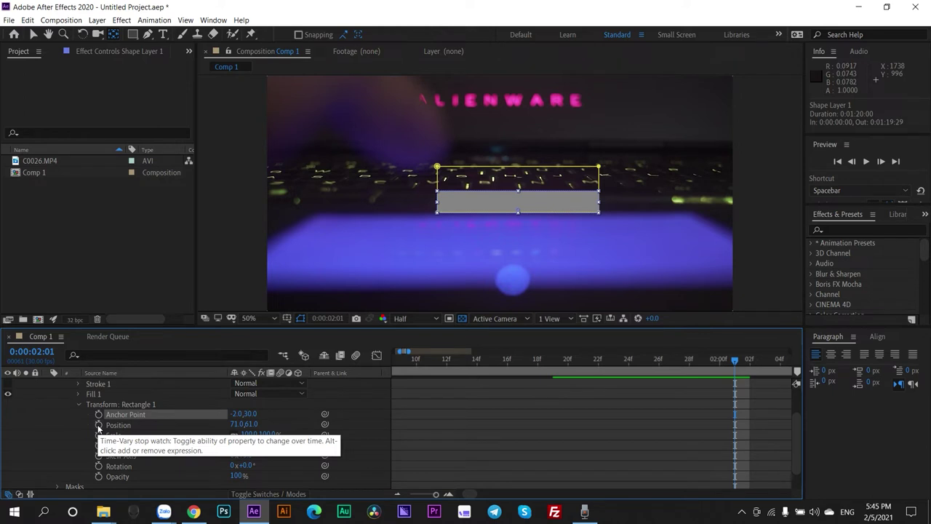
left_click(98, 425)
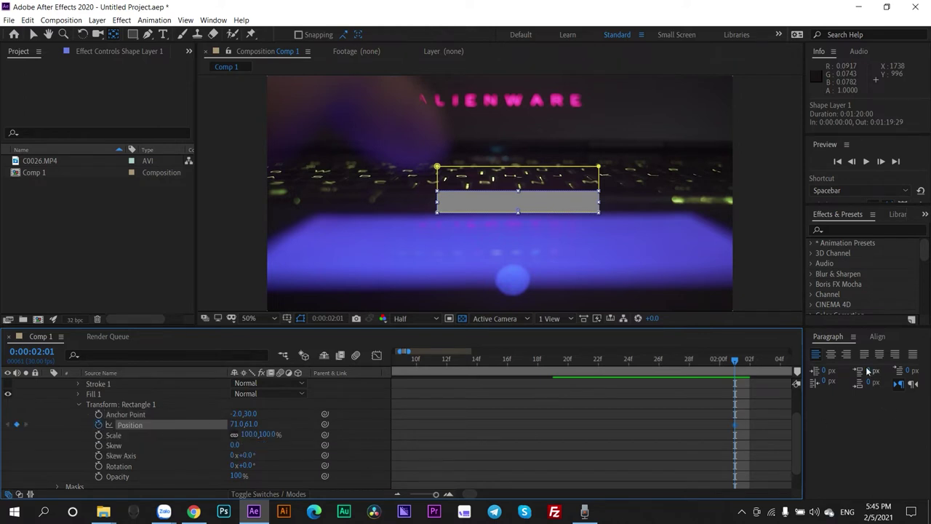
At 0:00:01:23, keyframe the Position of Rectangle 1 at 71, 155 so it sits below the mask
left_click_drag(735, 359, 621, 369)
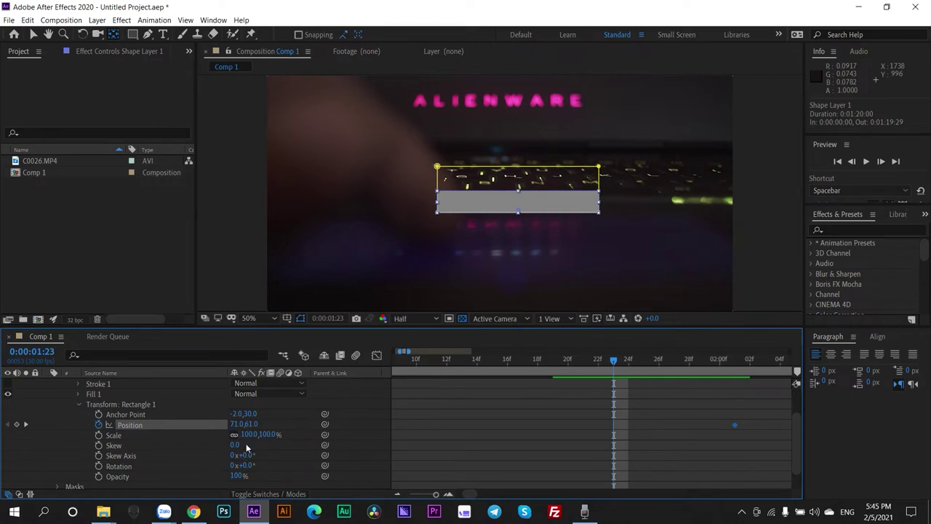
left_click_drag(240, 429, 232, 431)
key("ctrl+z")
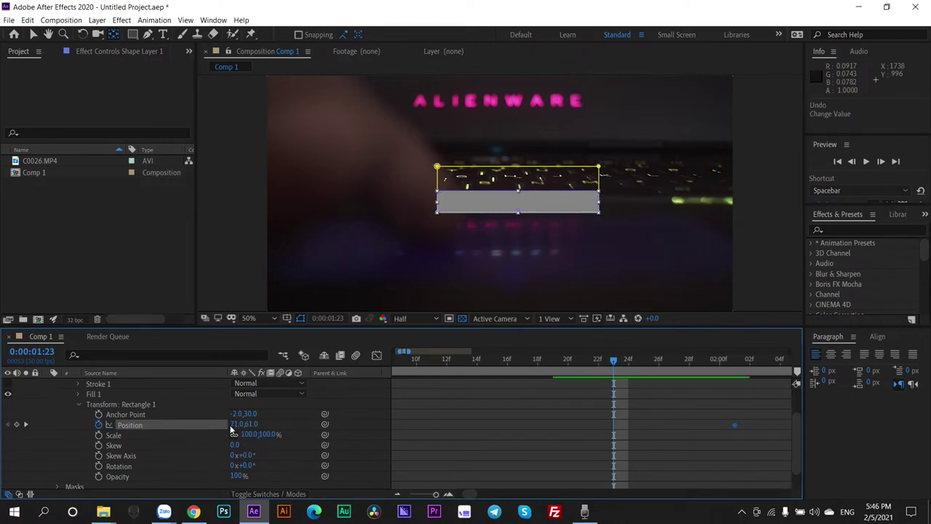
key("ctrl+z")
left_click_drag(279, 424, 319, 420)
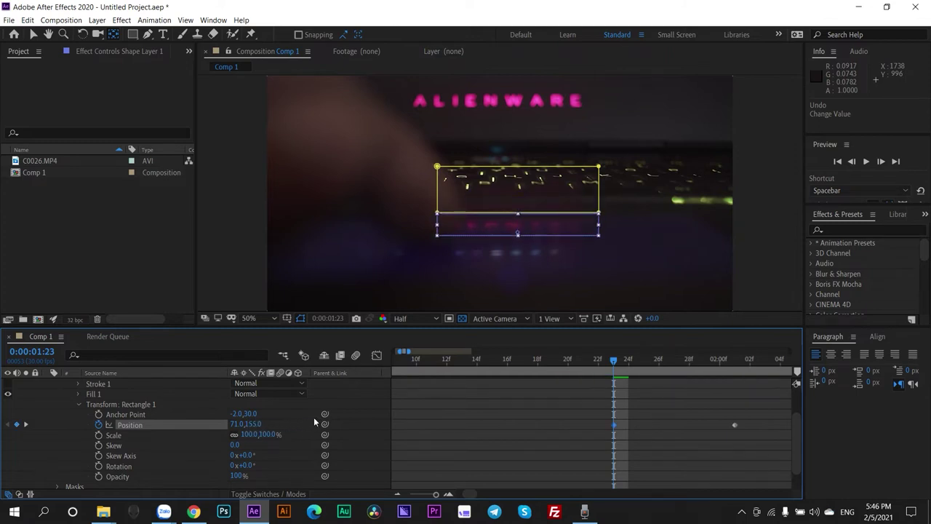
Preview the rectangle's rising animation from 0:00:01:20
left_click(568, 359)
key("space")
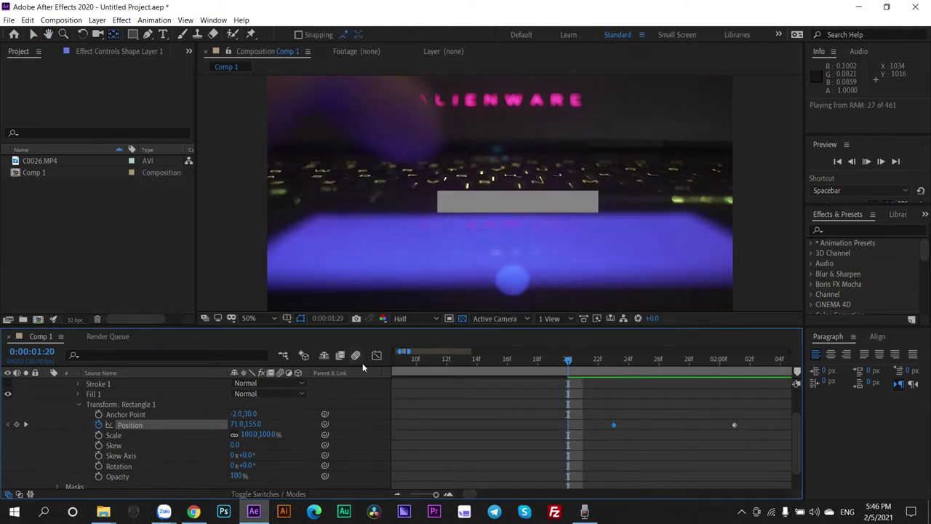
key("space")
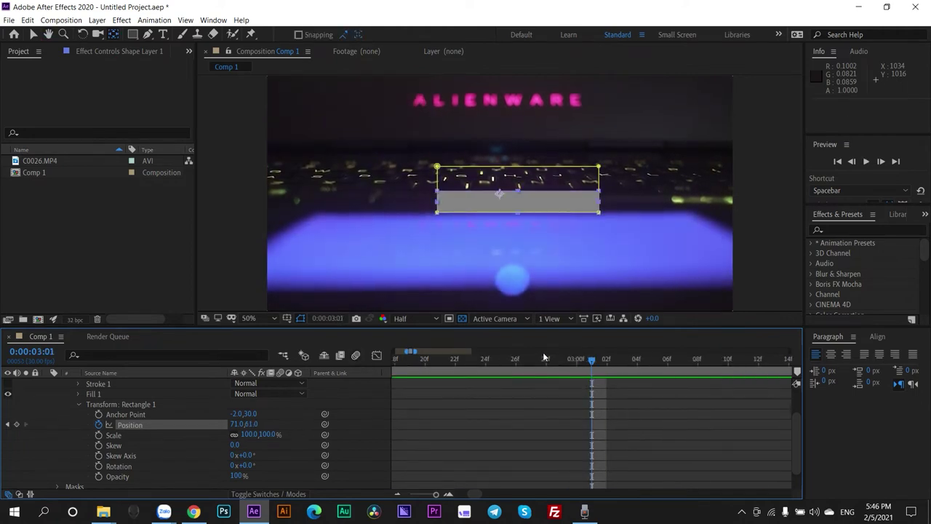
key("space")
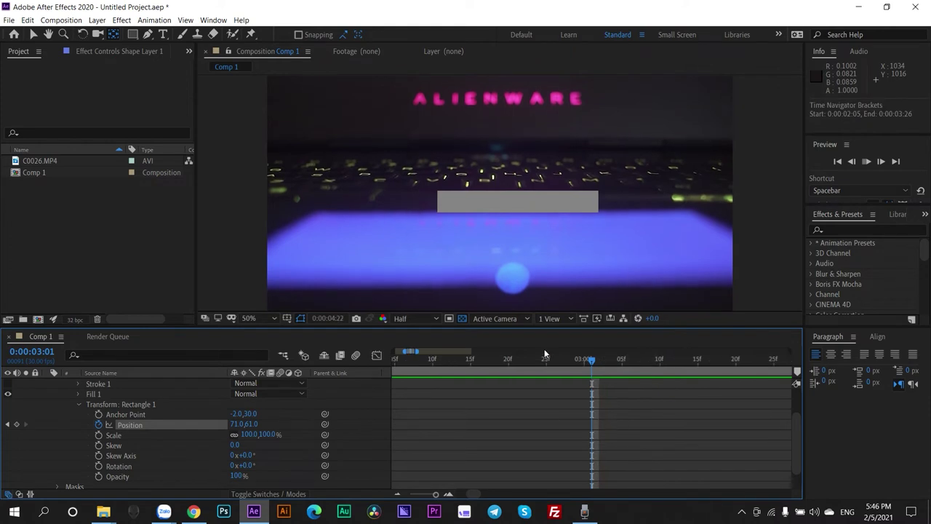
Preview the rectangle's rising animation from about 0:00:01:12
key("minus")
key("minus")
key("minus")
left_click(482, 358)
key("space")
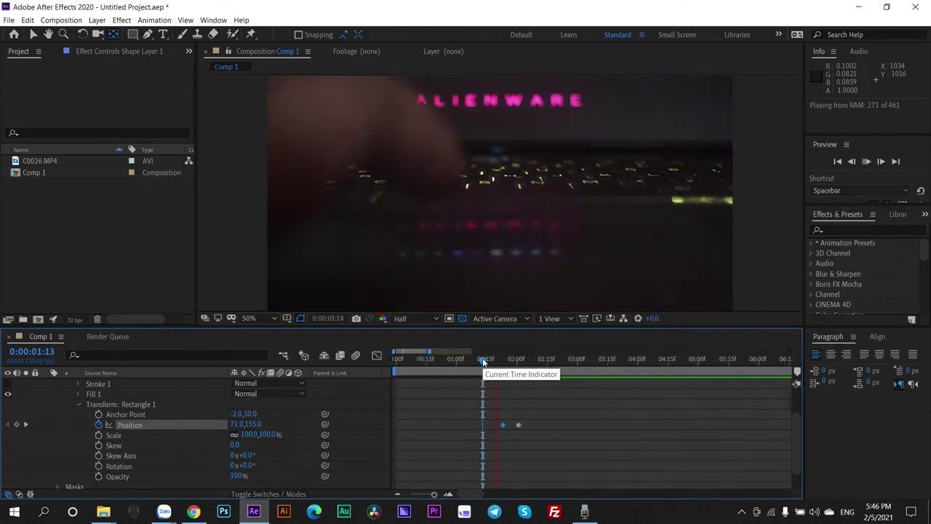
key("space")
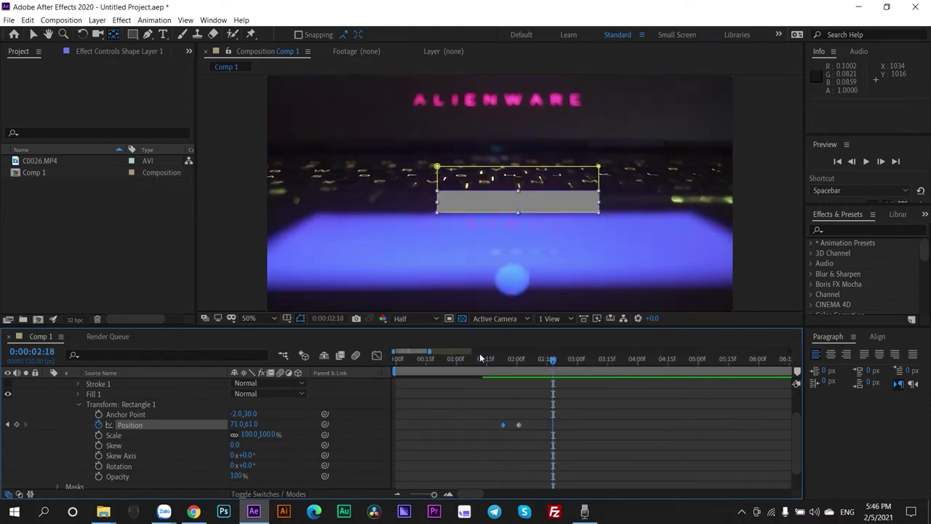
left_click(480, 357)
key("space")
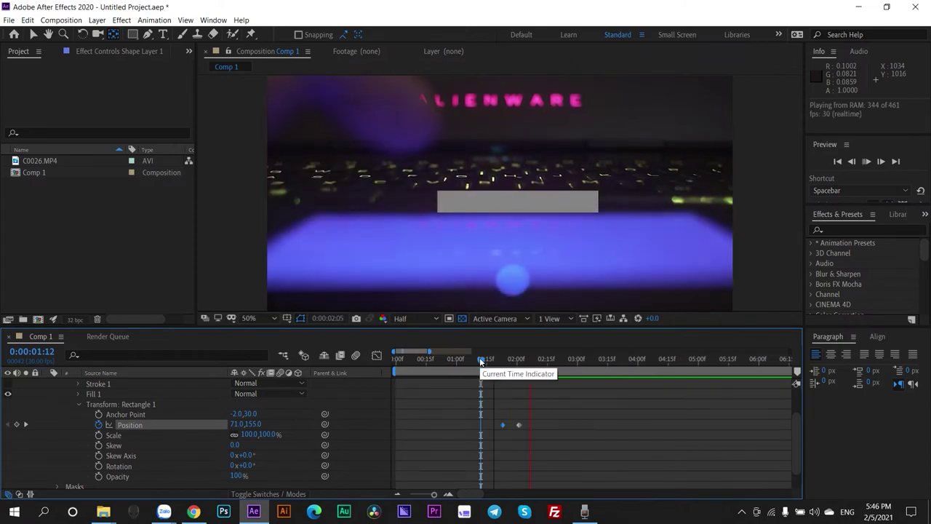
key("space")
key("space")
key("space")
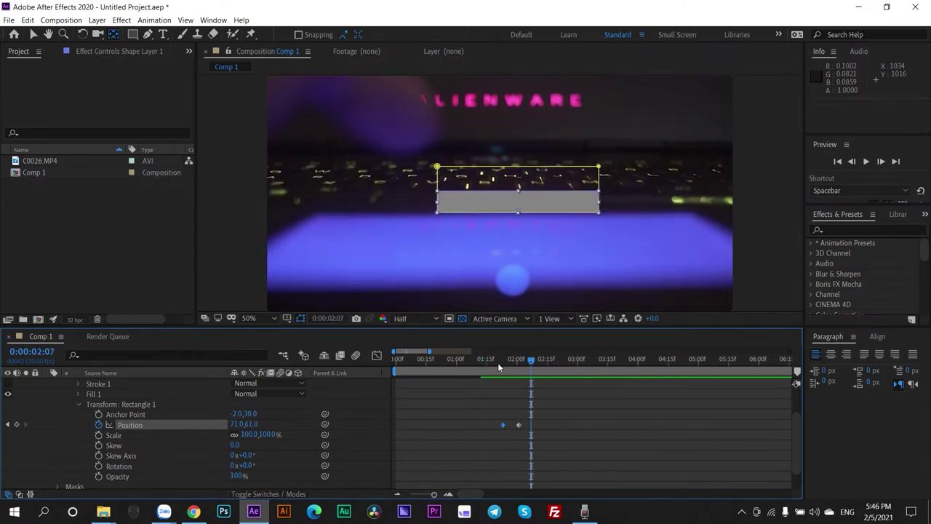
At 0:00:01:28, keyframe the Position of Rectangle 1 at 71, -37.7 so it overshoots upward, and preview from 0:00:01:16
left_click(514, 365)
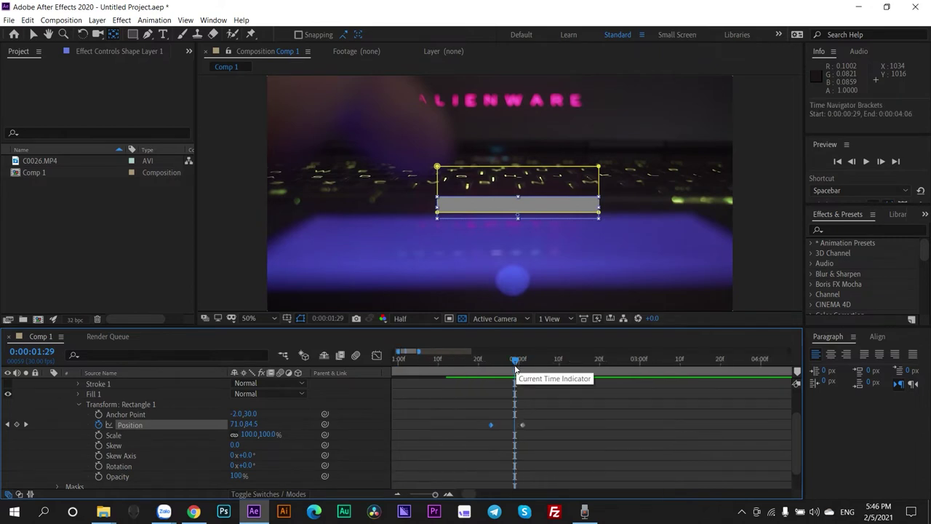
scroll(515, 359, "up", 3)
left_click(510, 359)
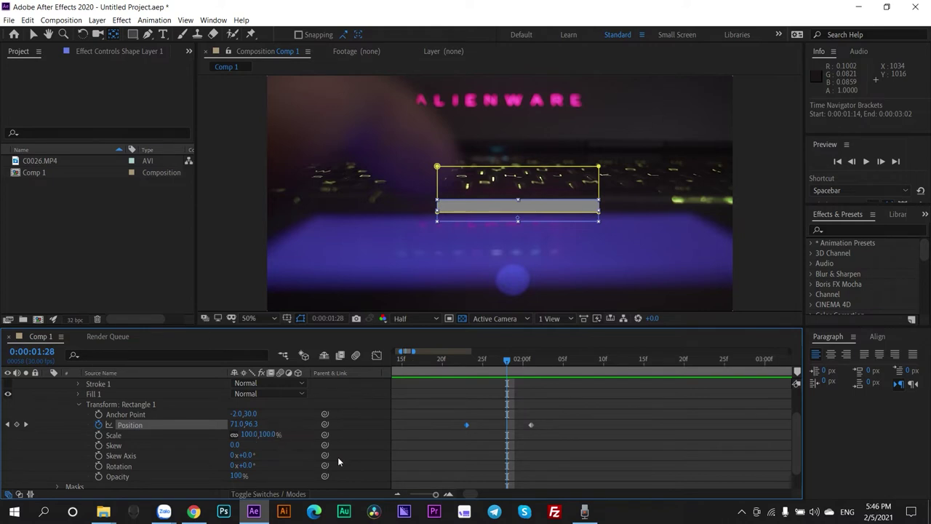
left_click_drag(439, 368, 508, 378)
left_click_drag(258, 424, 186, 419)
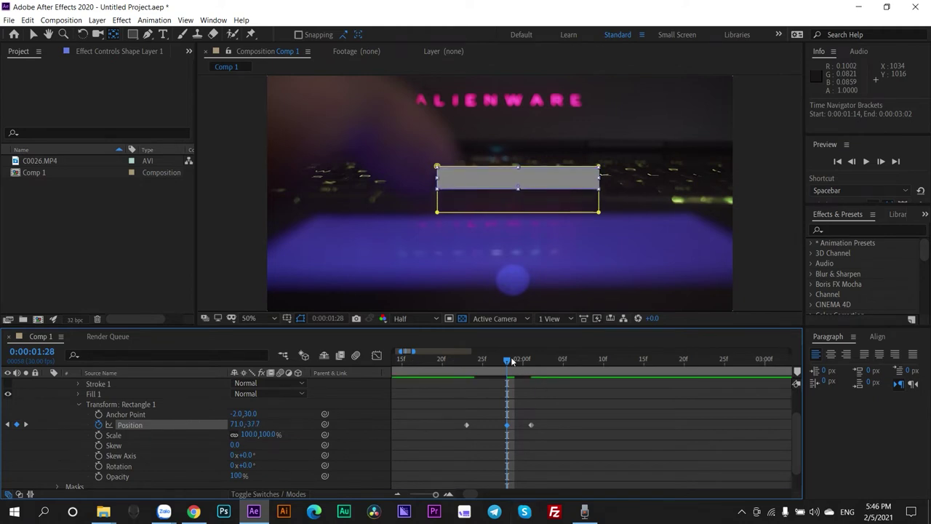
key("space")
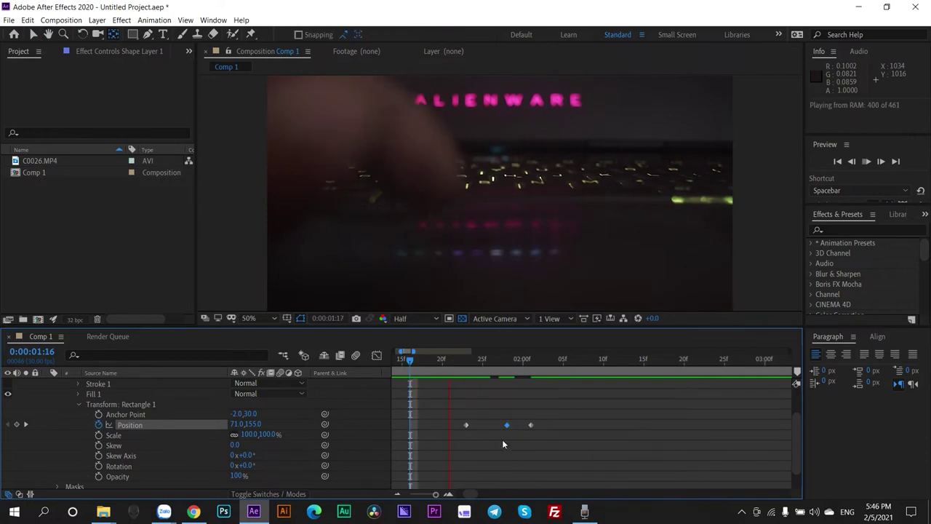
key("space")
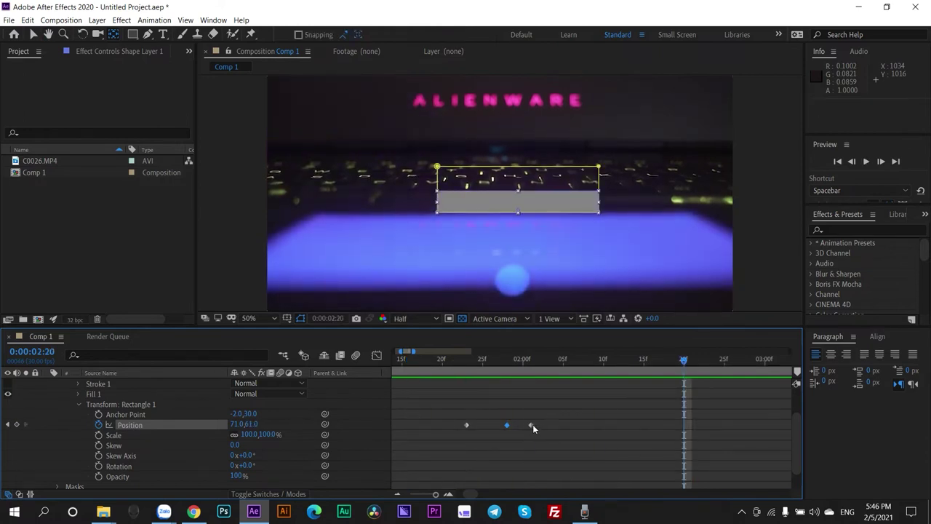
Shift the last two Position keyframes together so the final one sits at 0:00:02:05, and preview from 0:00:01:19
left_click(532, 425, "shift")
left_click_drag(532, 424, 560, 427)
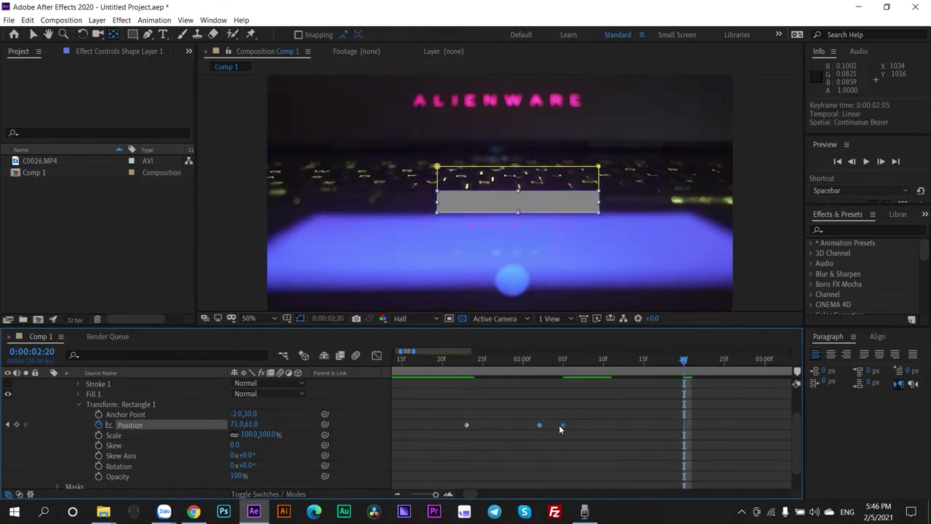
left_click(433, 362)
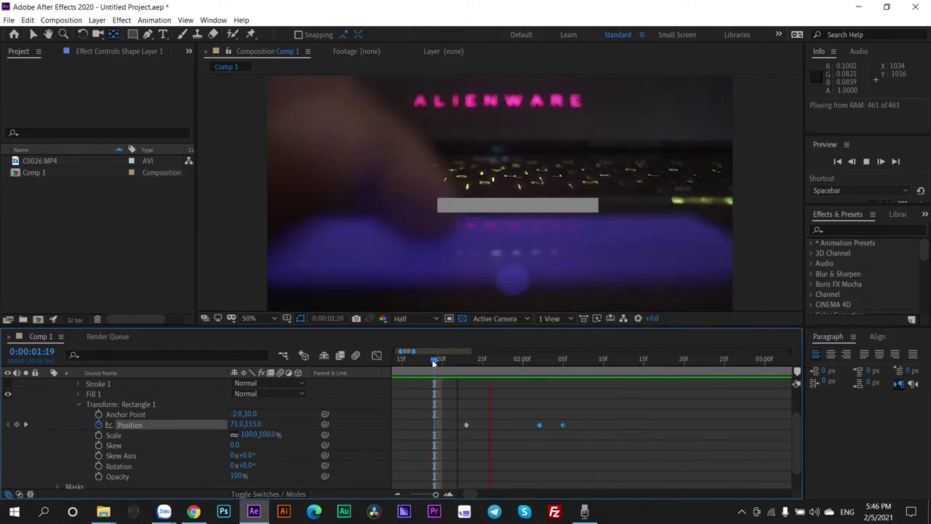
key("space")
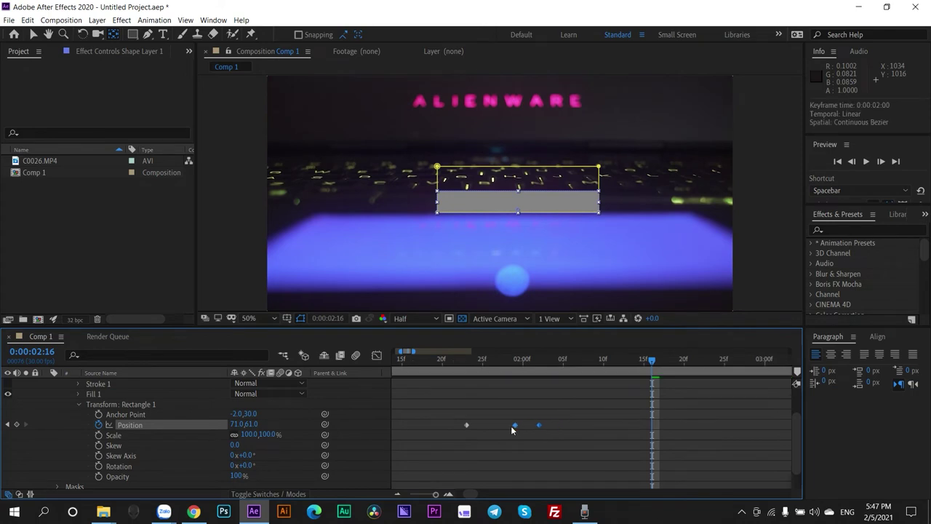
Place the middle Position keyframe at 0:00:01:26 and the last one at about 0:00:02:06, and preview from 0:00:01:19
left_click_drag(539, 426, 491, 429)
left_click(521, 412)
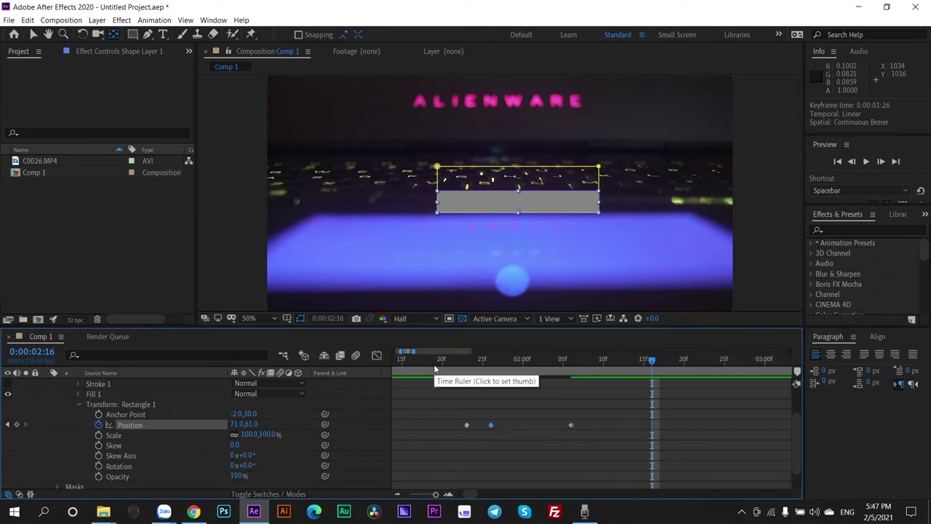
left_click(433, 365)
key("space")
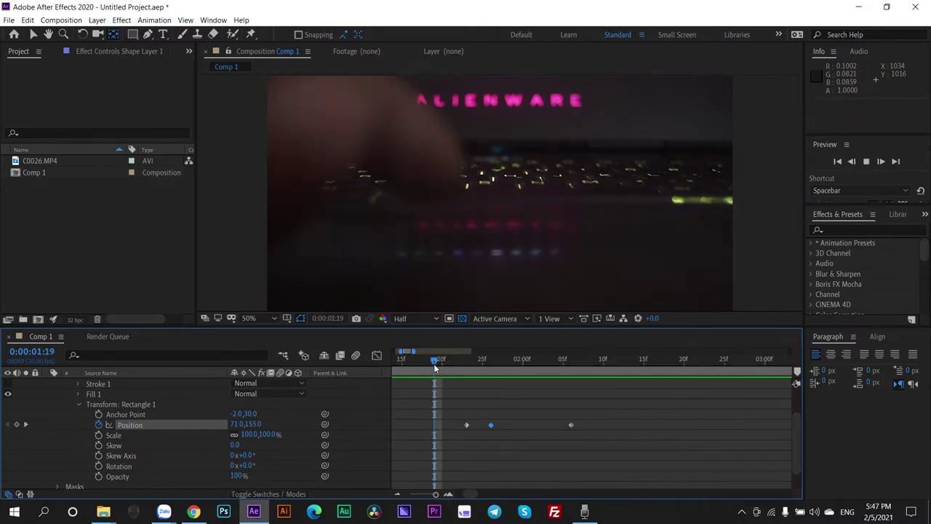
key("space")
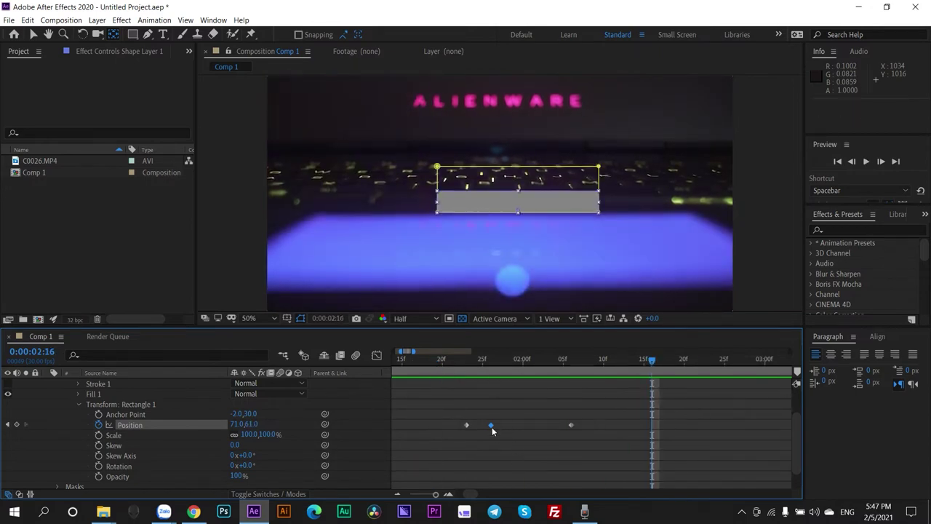
Try the middle Position keyframe at 0:00:02:03 and preview the motion from 0:00:01:23
left_click_drag(492, 428, 547, 427)
left_click(466, 361)
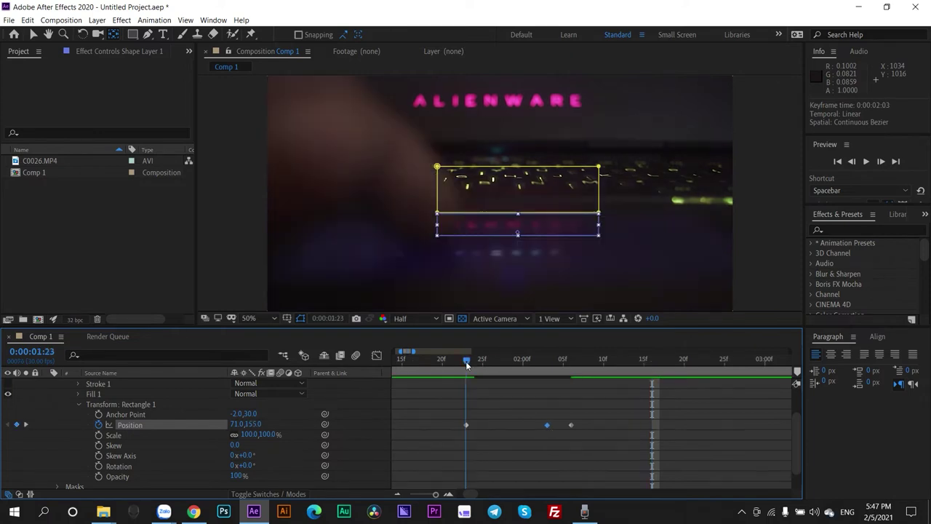
key("space")
key("space")
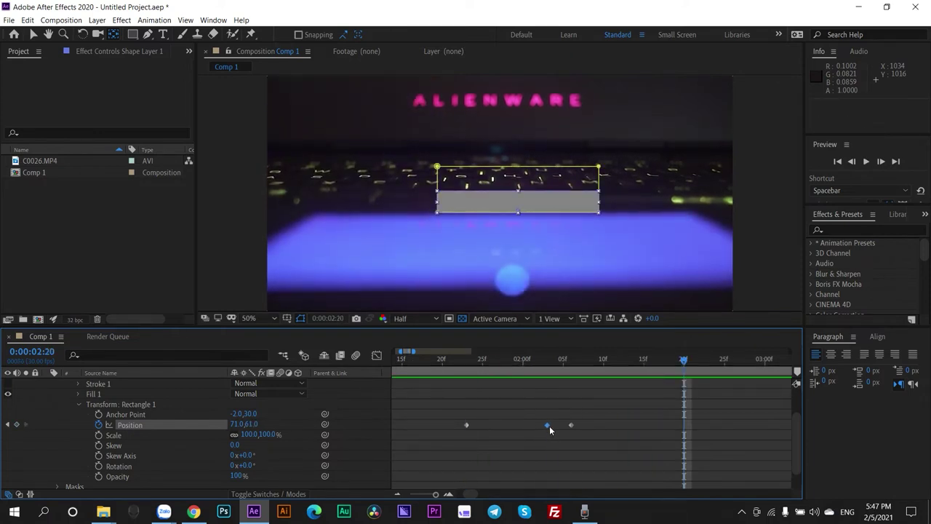
Move the middle Position keyframe back to 0:00:01:26 and preview the motion from 0:00:01:17
left_click_drag(549, 427, 491, 427)
left_click(420, 361)
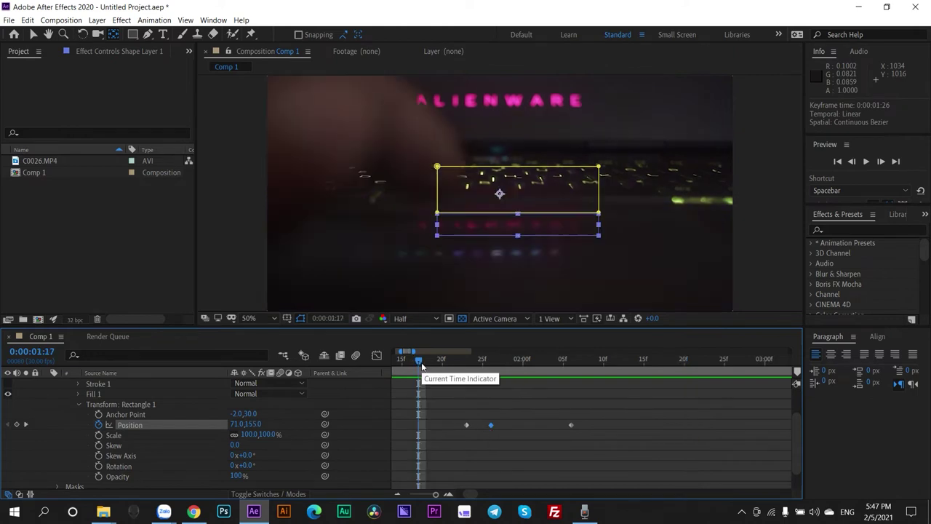
key("space")
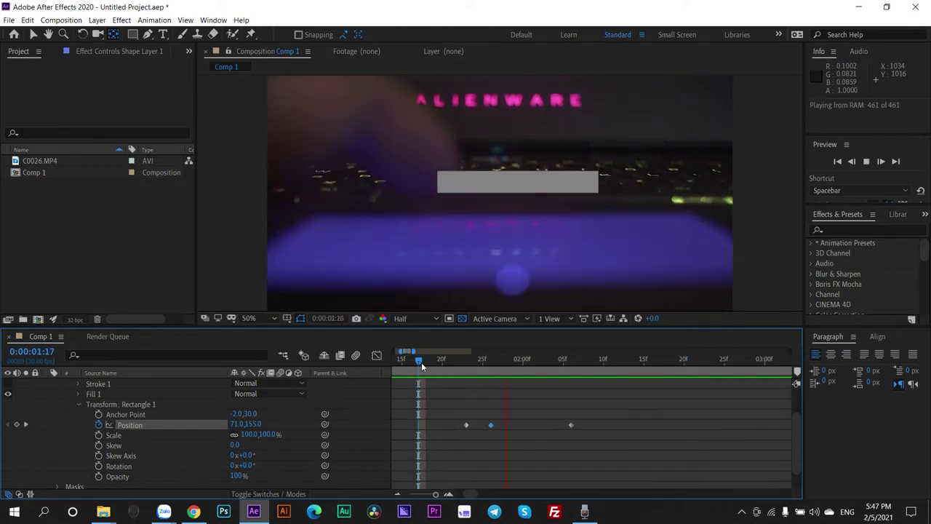
key("space")
Move the middle Position keyframe to 0:00:01:27 and preview the motion from 0:00:01:19
left_click_drag(495, 424, 499, 425)
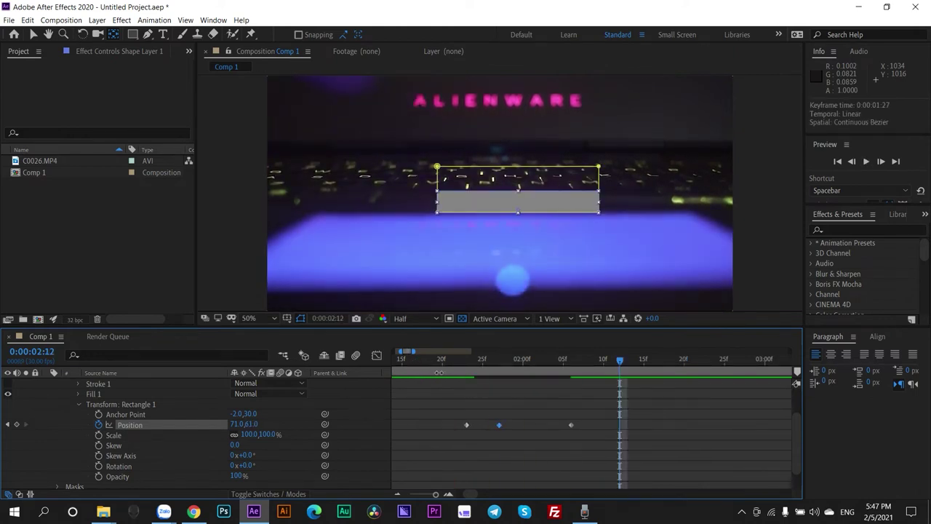
left_click(433, 364)
key("space")
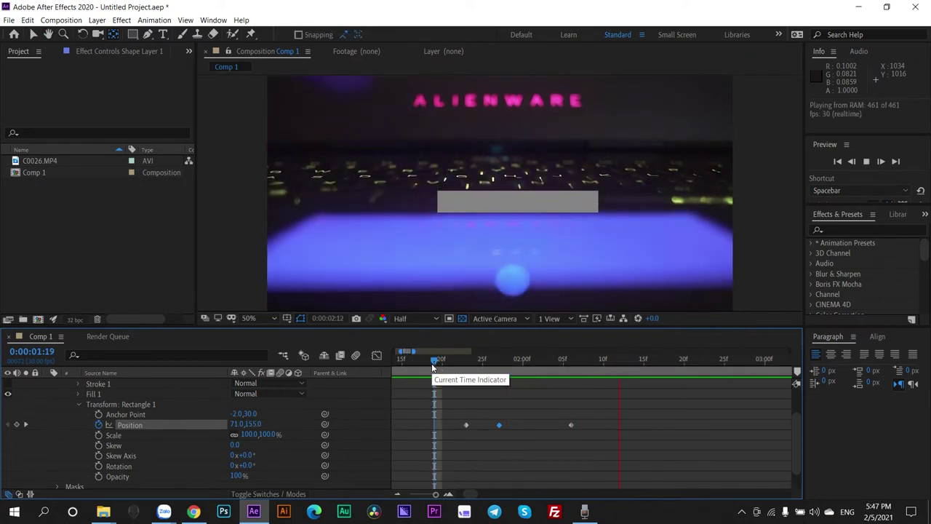
key("space")
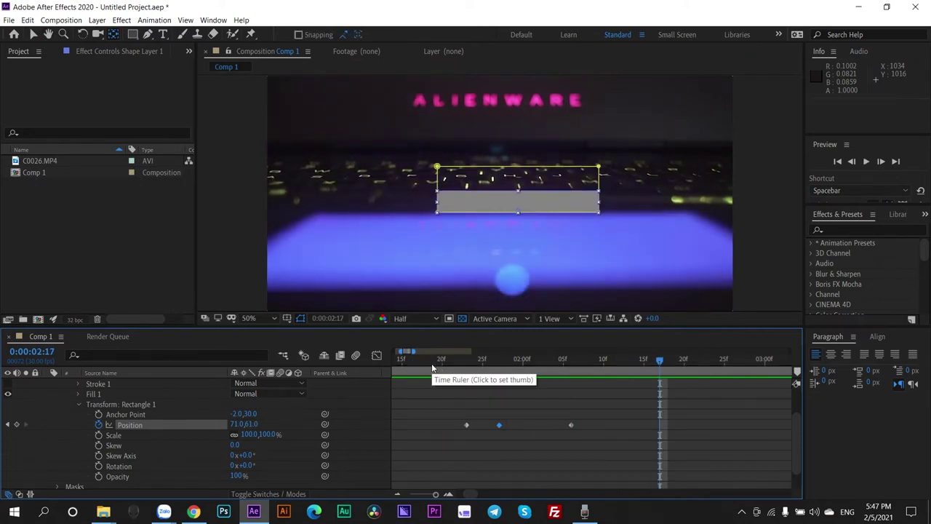
Collapse the properties of Shape Layer 1 and deselect all layers
scroll(438, 436, "up", 2)
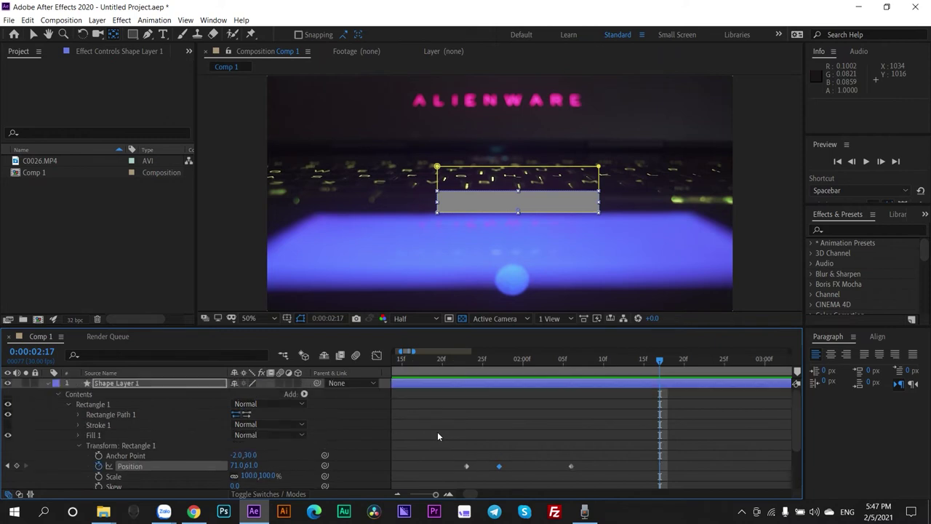
left_click(49, 381)
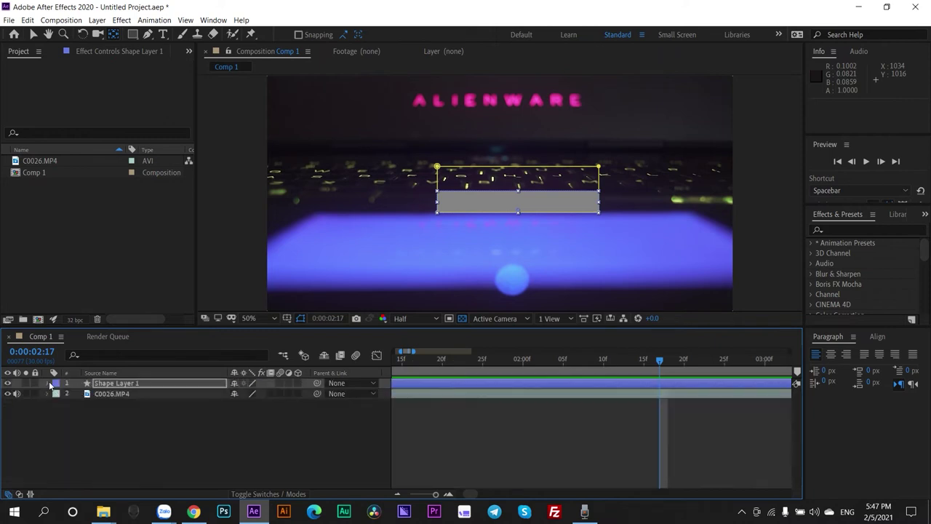
left_click(551, 429)
left_click(486, 384)
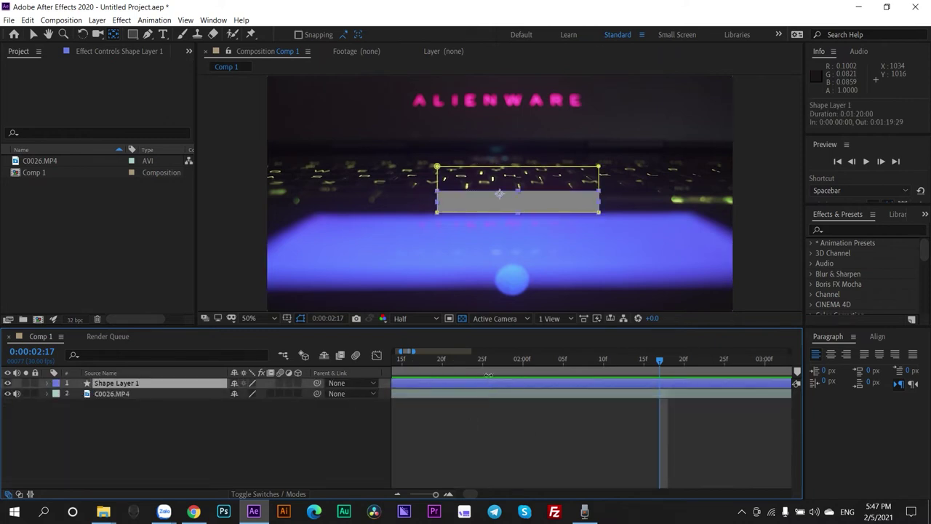
left_click(605, 440)
left_click(68, 256)
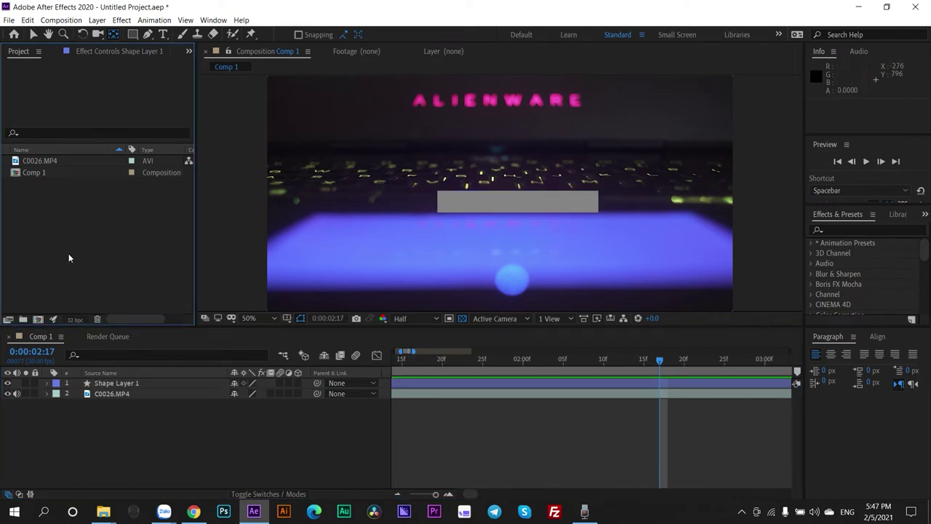
Add a text layer reading "Biết gì nói nấy" over the gray rectangle
left_click(162, 34)
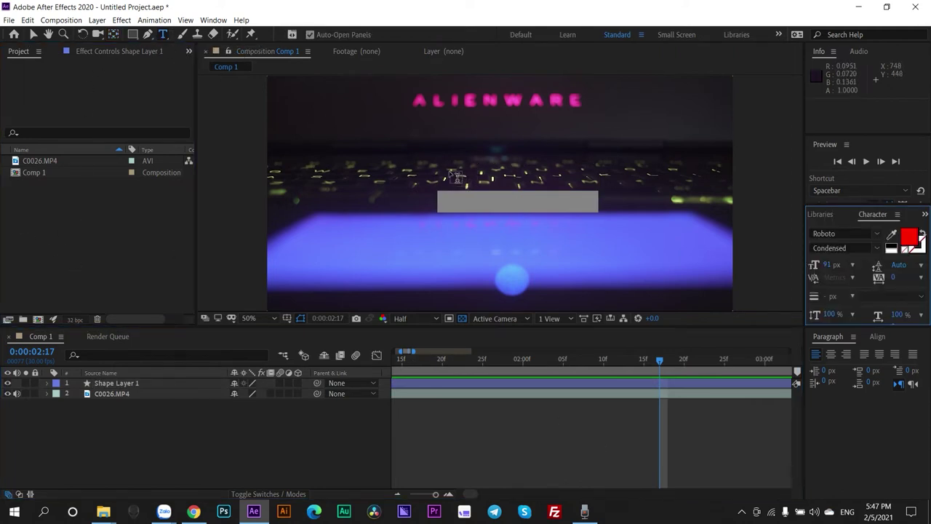
left_click(461, 201)
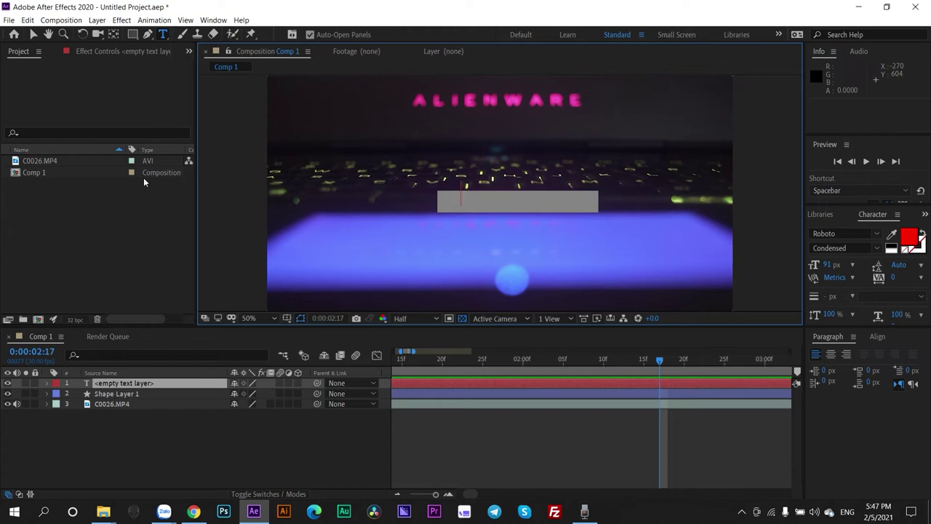
type("Biết gì nói nấy")
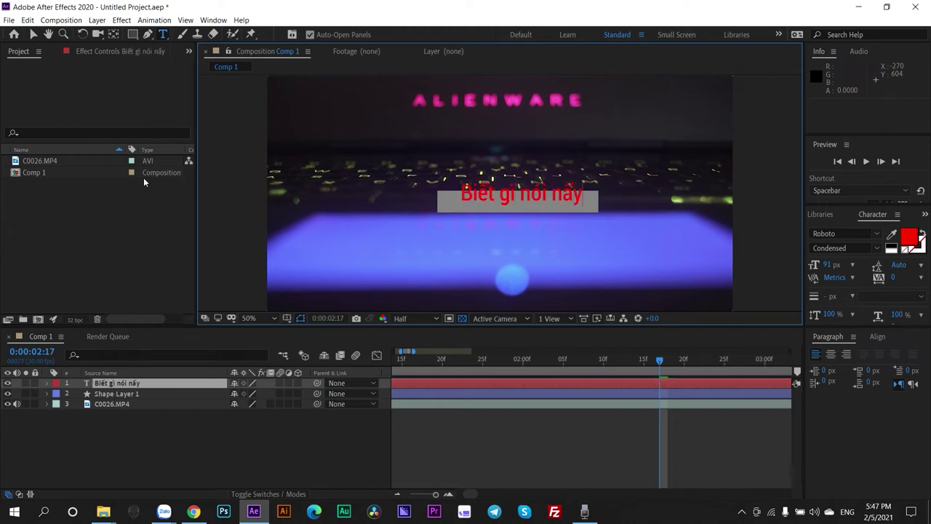
Set the text's fill color to near-black 040404 and its font size to 65 px, and switch to the Selection tool
key("ctrl+a")
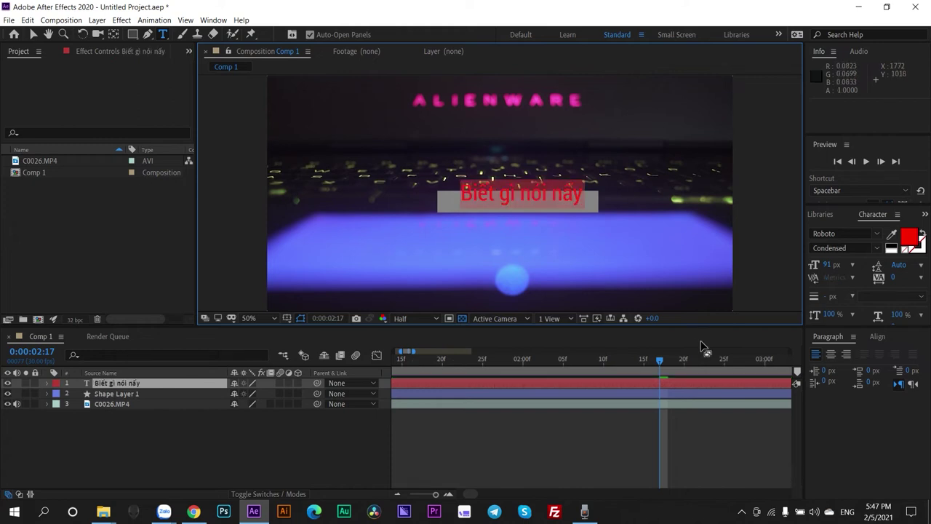
left_click(912, 240)
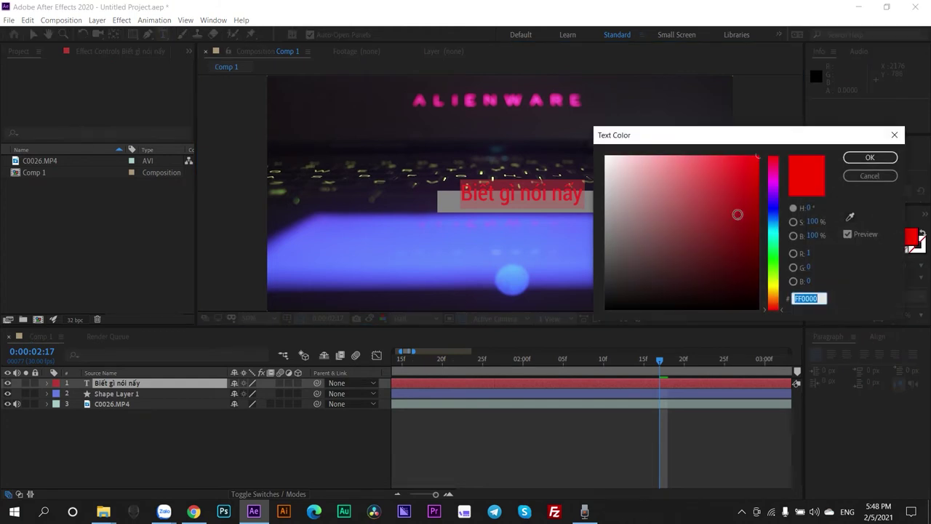
left_click(612, 313)
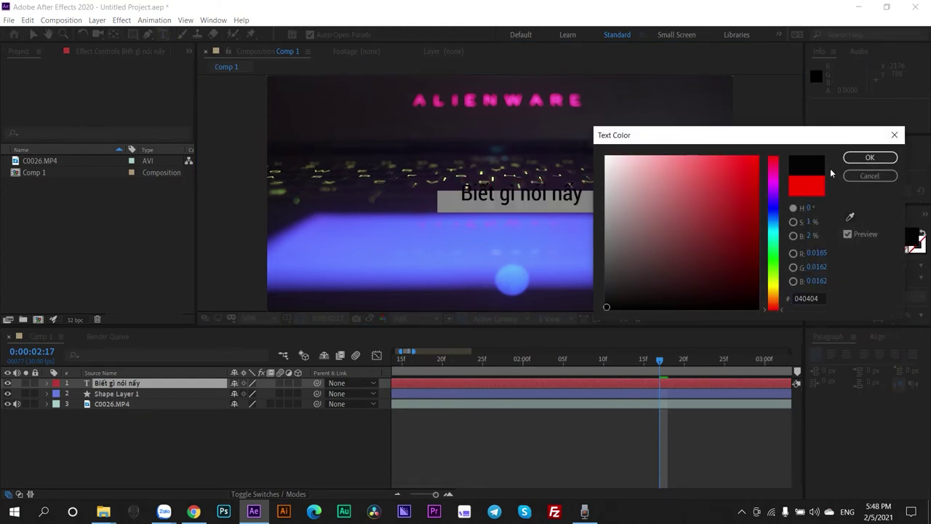
left_click(870, 157)
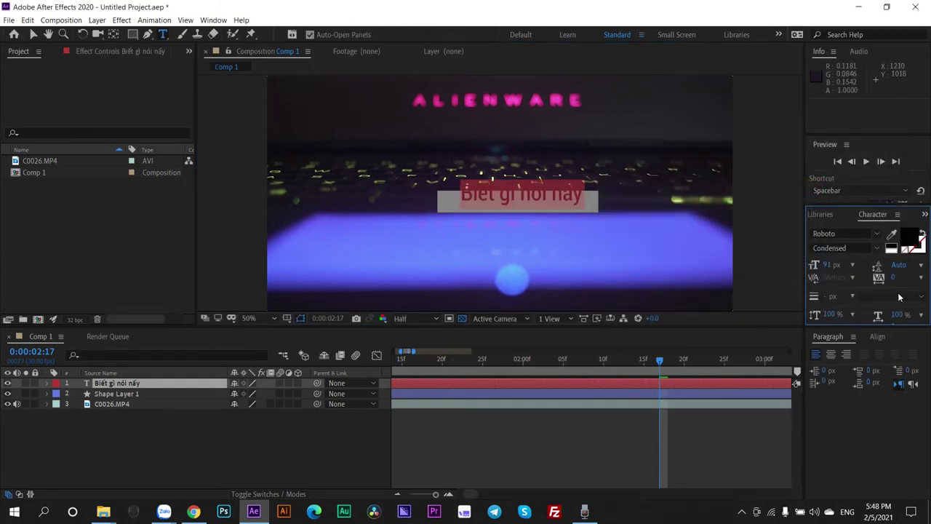
left_click_drag(833, 265, 814, 268)
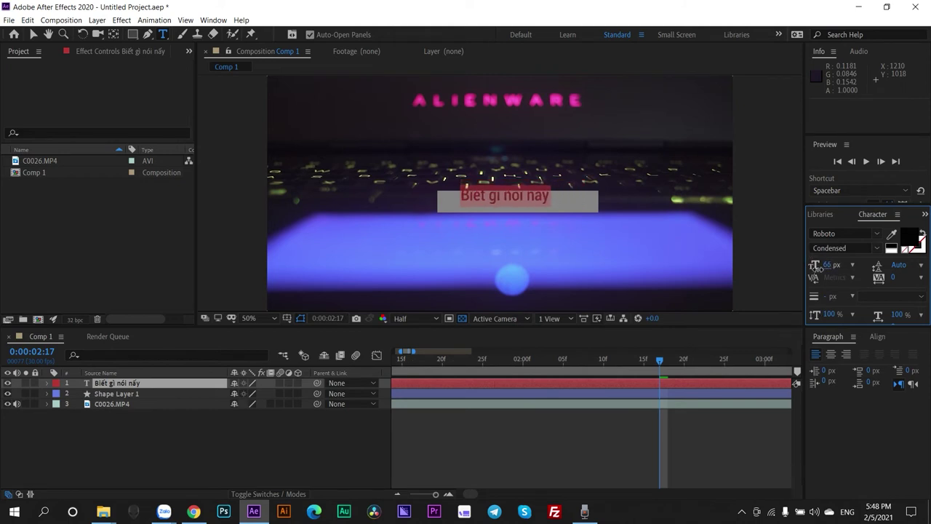
left_click(32, 34)
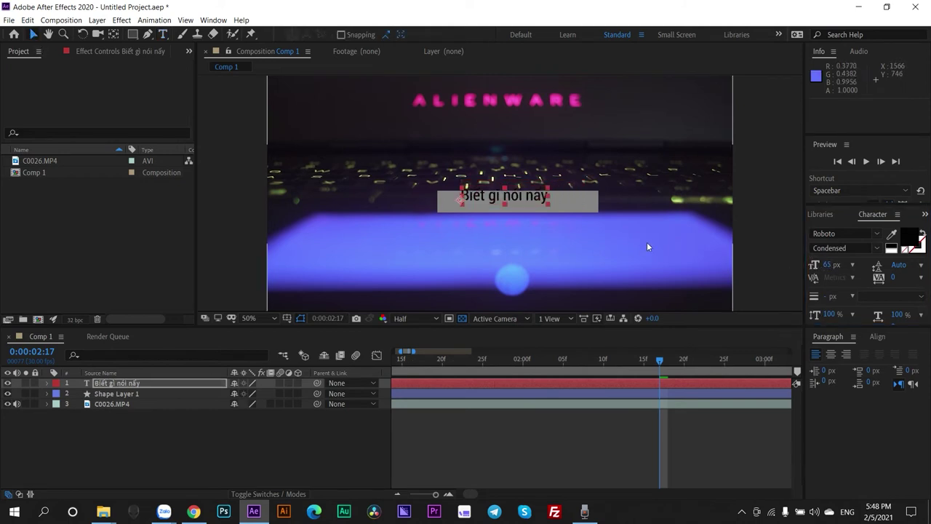
Center the text on the gray rectangle, change its font style to Light, and deselect it
left_click_drag(531, 200, 547, 207)
mouse_move(659, 359)
left_mouse_down()
mouse_move(601, 362)
mouse_move(657, 359)
left_mouse_up()
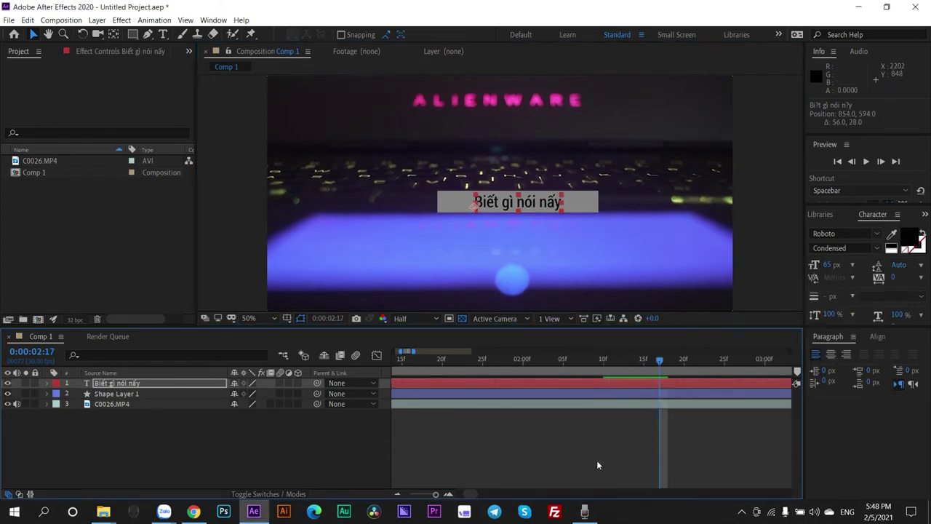
left_click(870, 248)
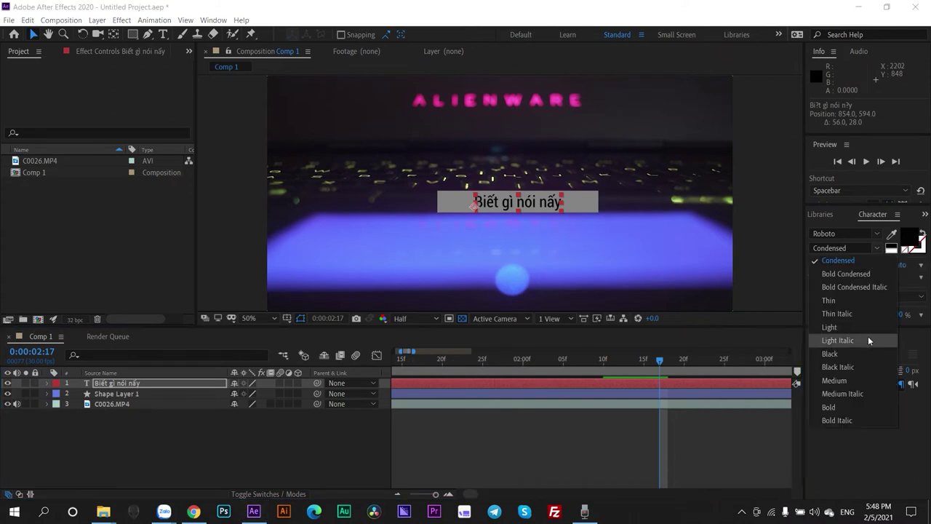
left_click(844, 328)
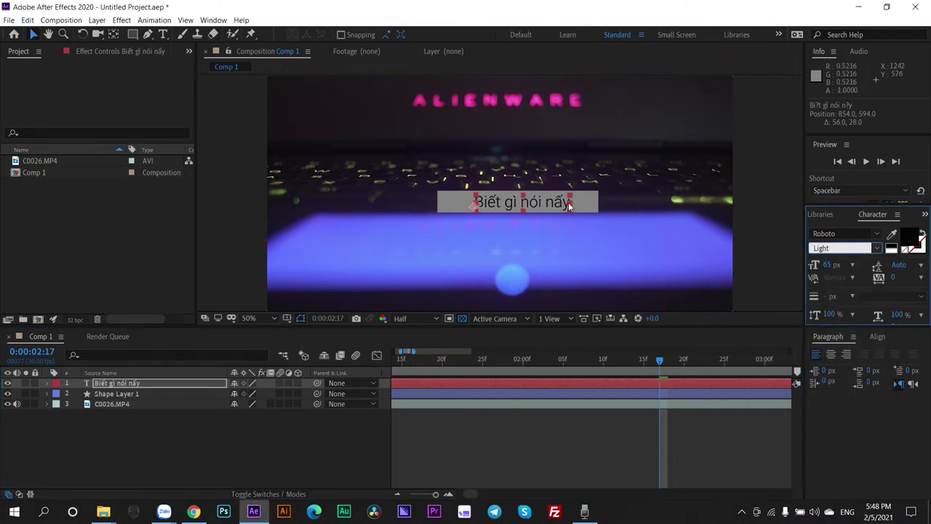
left_click_drag(553, 206, 550, 206)
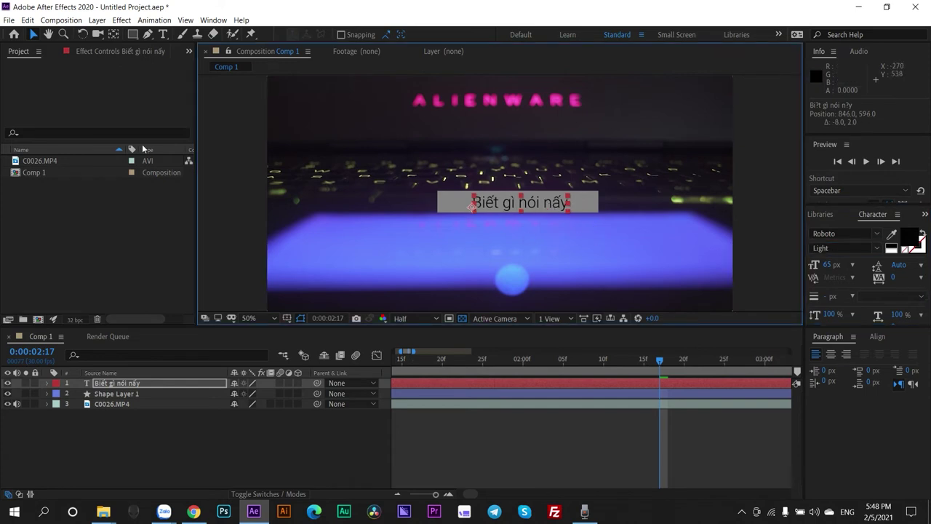
key("ctrl+shift+a")
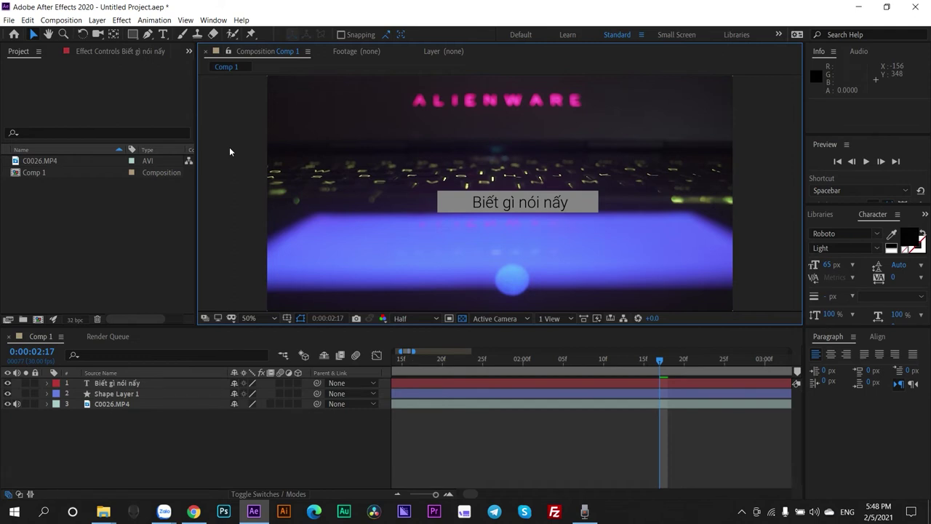
Show the rulers, then place vertical guides on both side edges of the gray rectangle and move them outside the frame
key("ctrl+r")
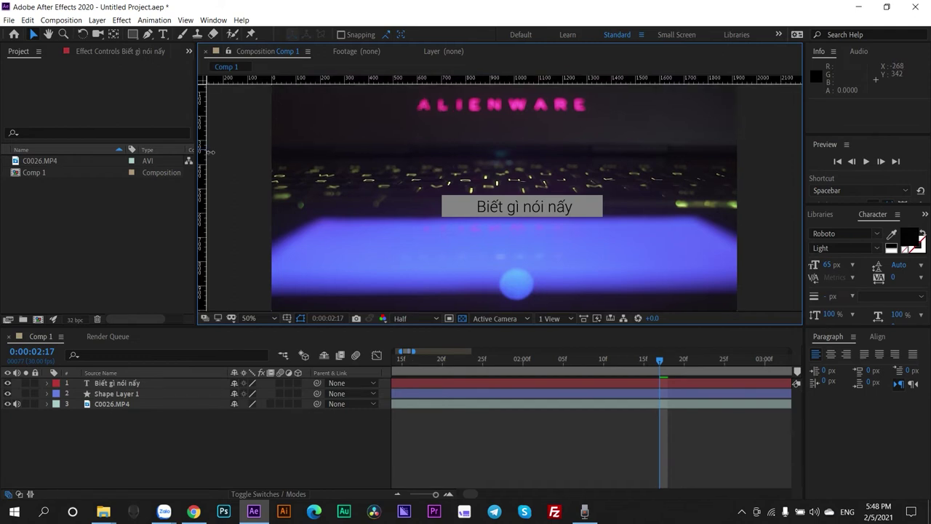
left_click_drag(210, 151, 442, 177)
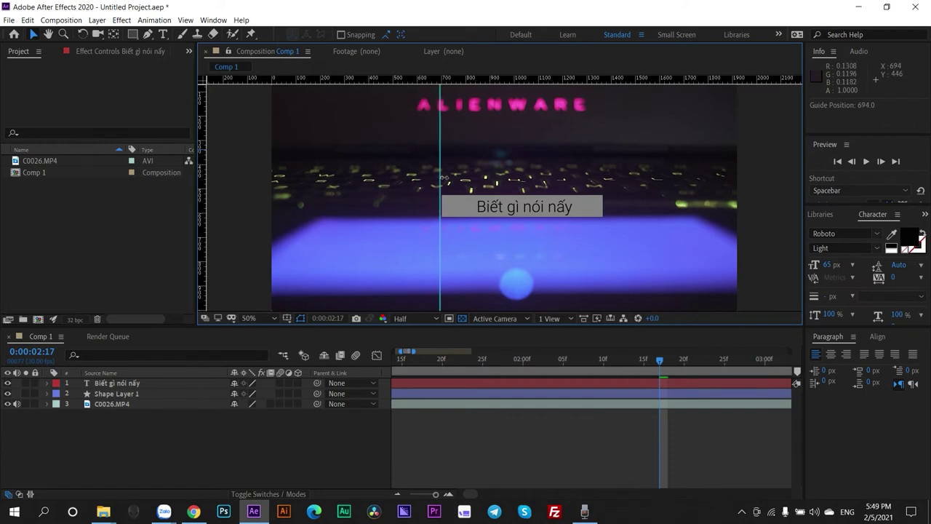
left_click_drag(210, 186, 607, 200)
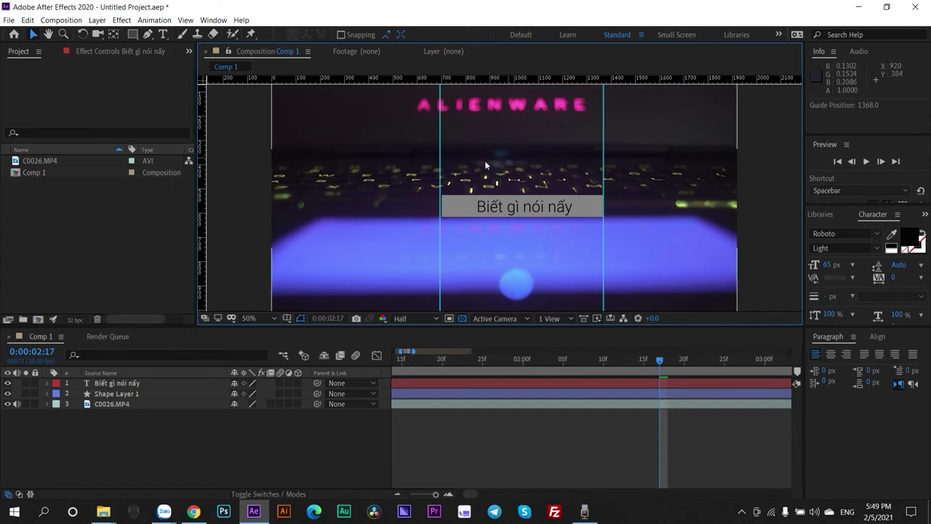
left_click_drag(441, 150, 240, 157)
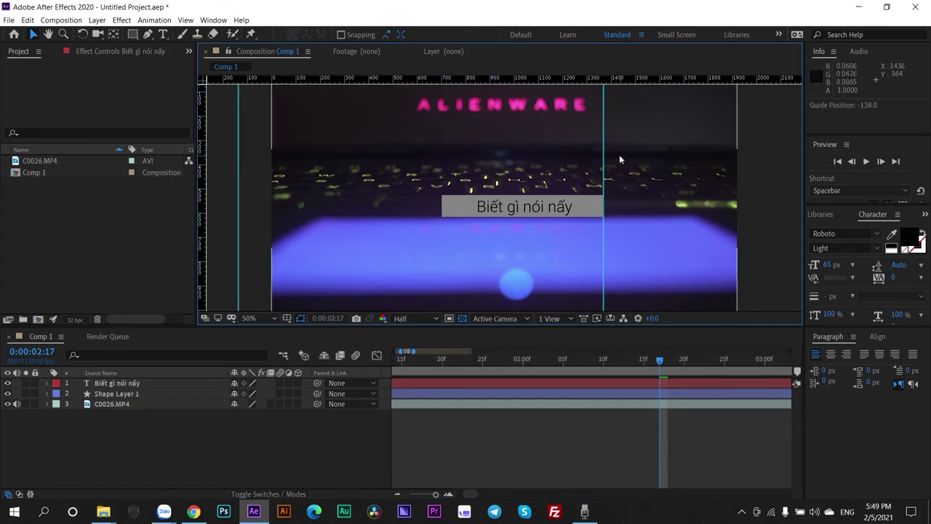
left_click_drag(603, 157, 761, 173)
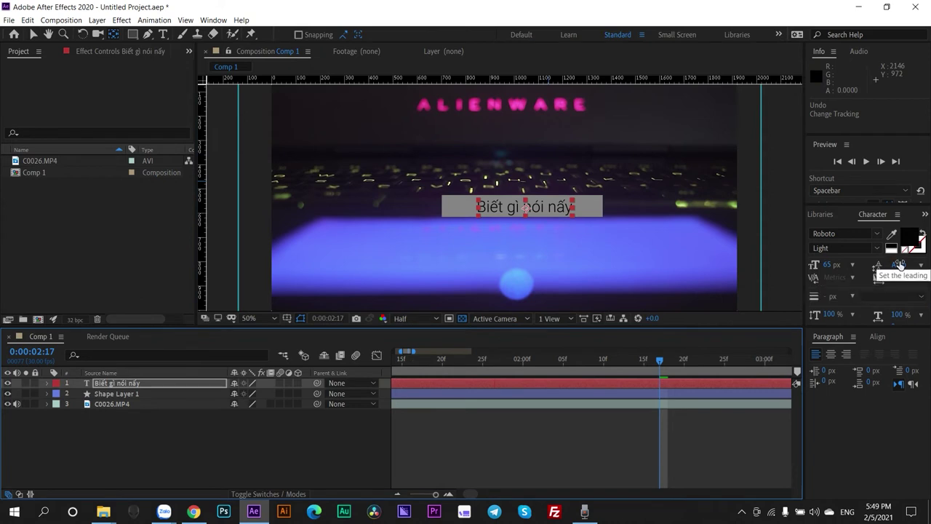
Set the text's tracking to 86 and recenter it on the gray rectangle
left_click(894, 280)
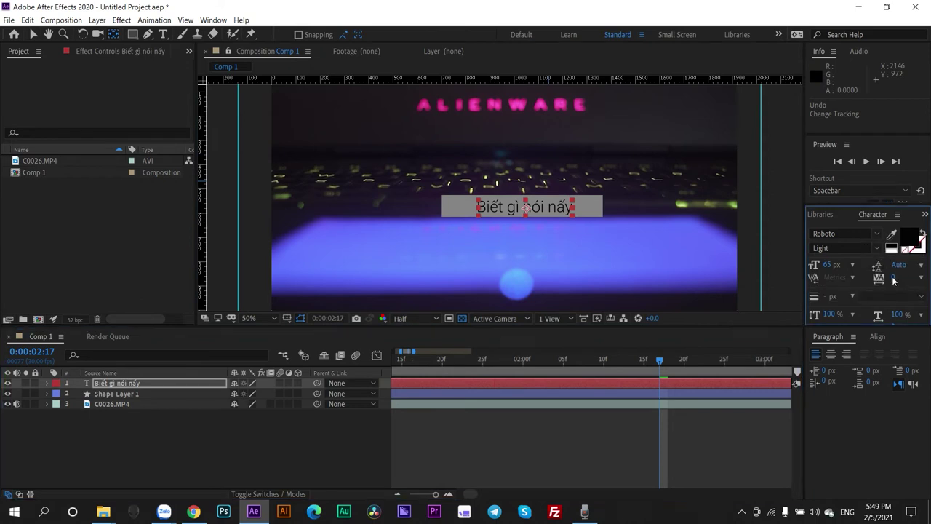
left_click_drag(899, 282, 921, 283)
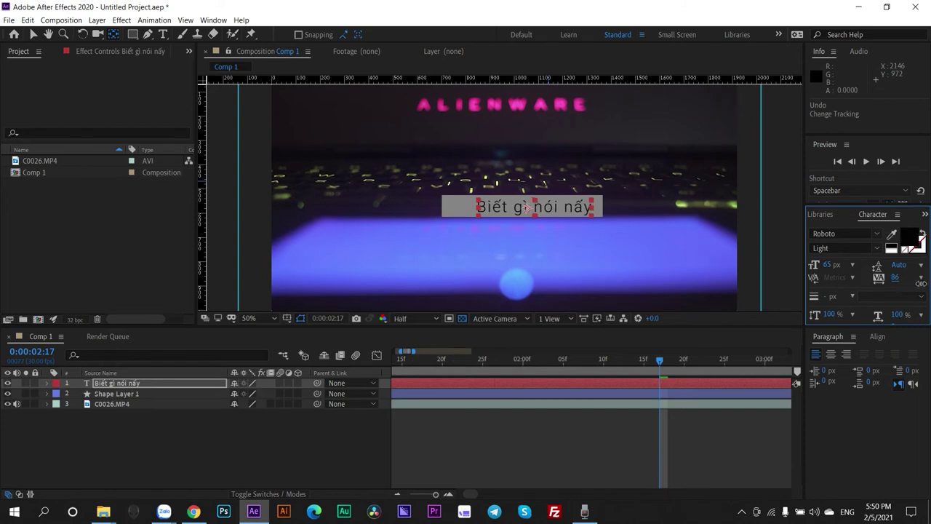
left_click(33, 34)
left_click_drag(547, 207, 537, 207)
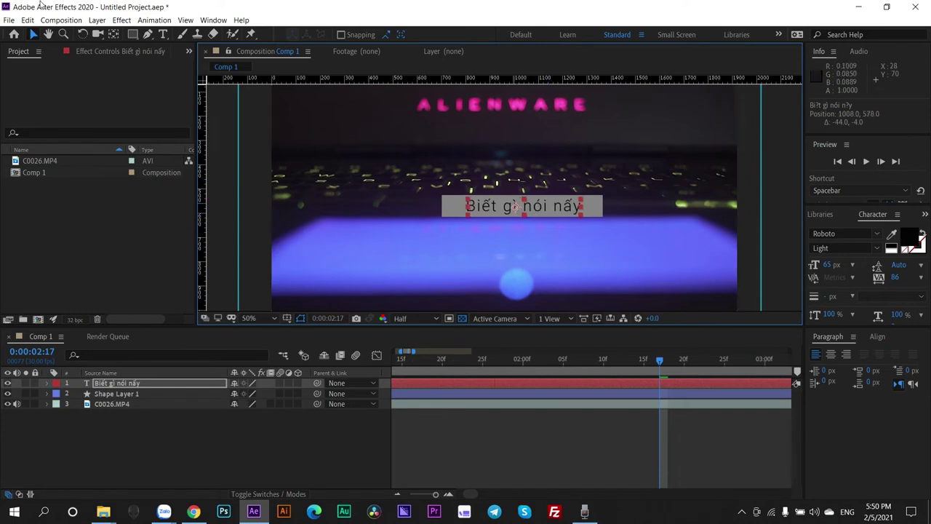
Move the text layer's anchor point to the center of the text and return to the Selection tool
left_click(113, 35)
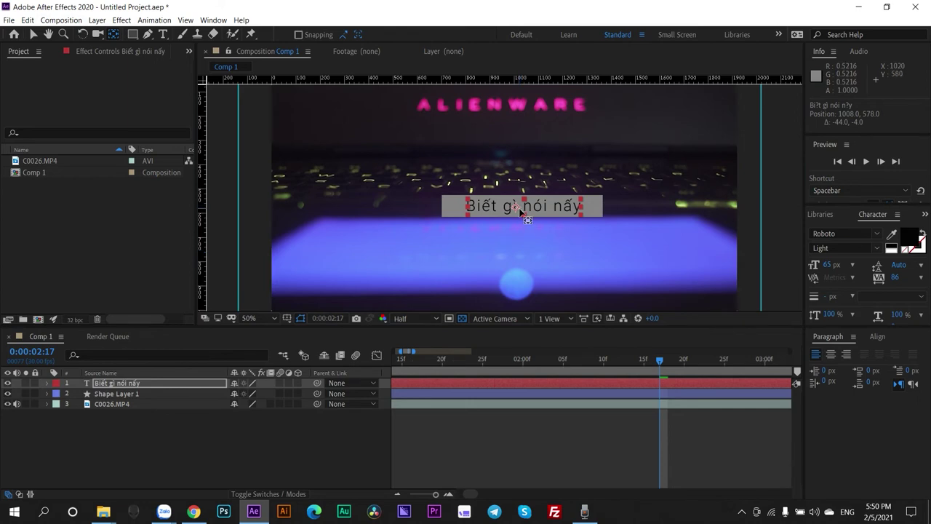
left_click_drag(517, 207, 523, 207)
left_click(108, 245)
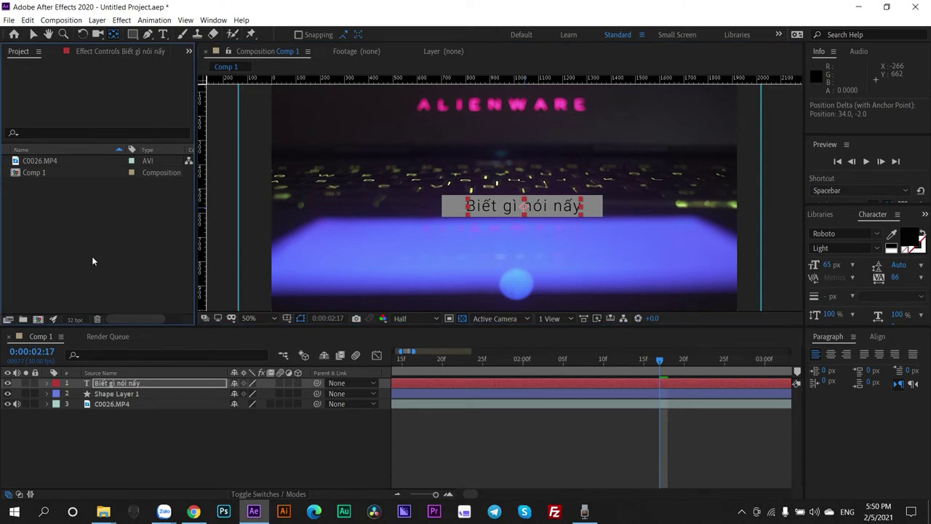
key("v")
Preview the title from 0:00:01:16 and shift the text layer so it starts at 0:00:02:02
left_click(420, 384)
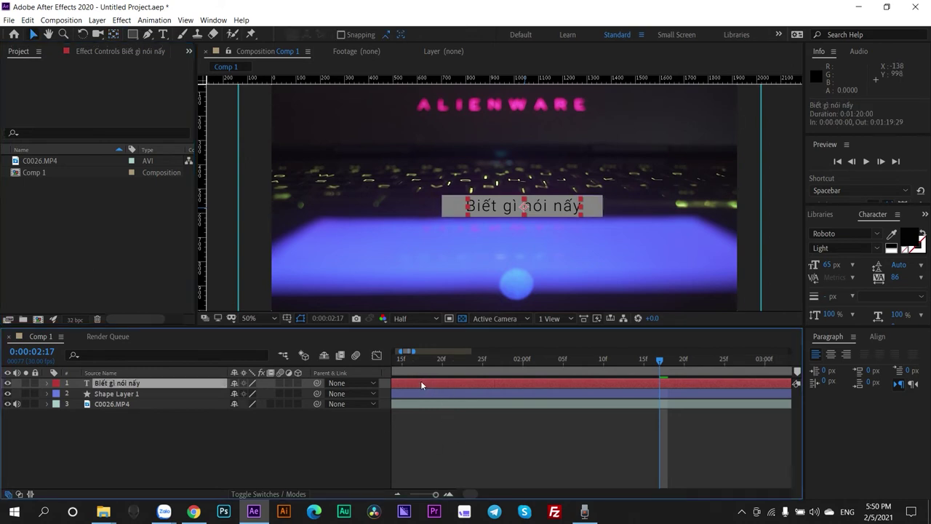
left_click(411, 360)
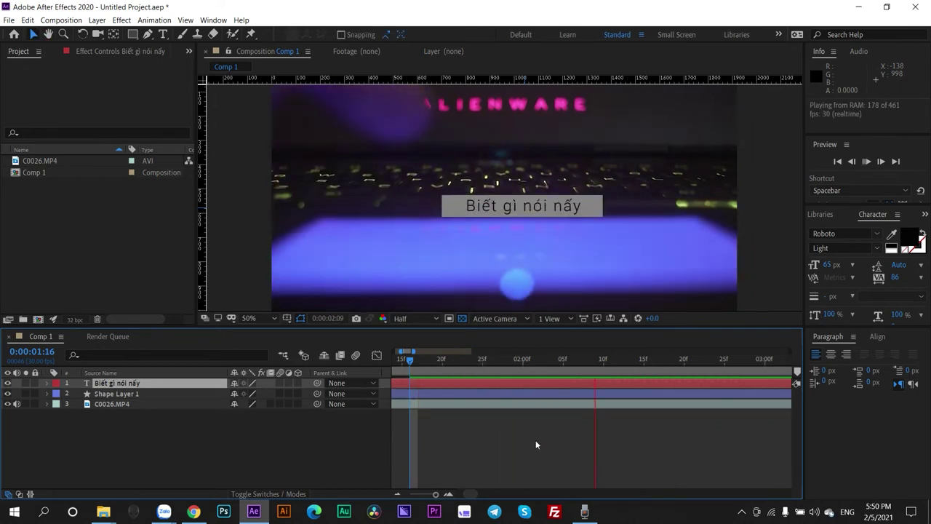
left_click(644, 359)
left_click_drag(645, 361, 588, 375)
left_click_drag(496, 383, 650, 385)
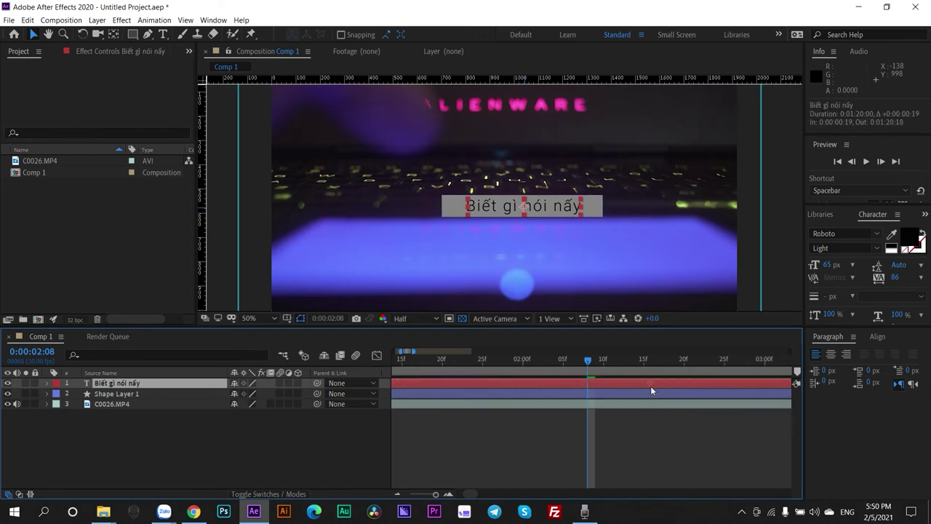
left_click_drag(707, 384, 547, 384)
scroll(569, 388, "down", 3)
Add a new mask around the text and raise its upper edge slightly above the letters
left_click(47, 383)
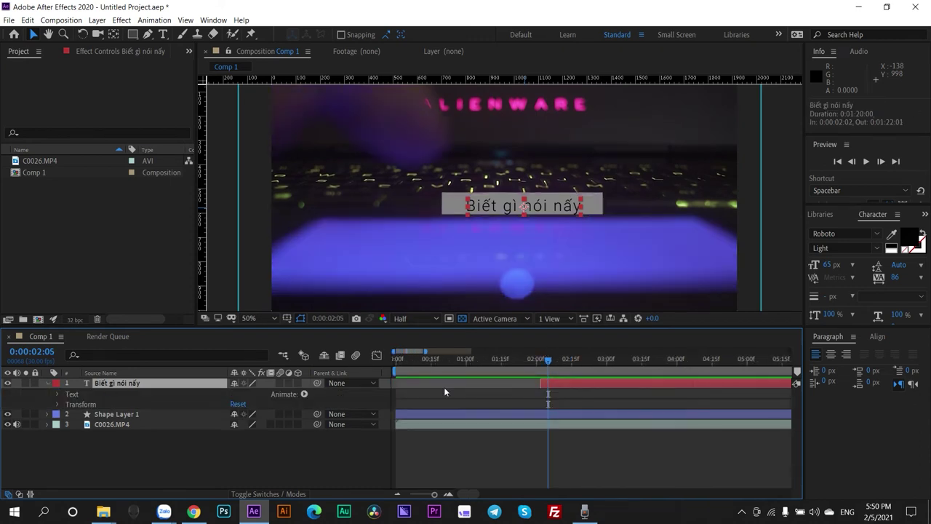
right_click(575, 390)
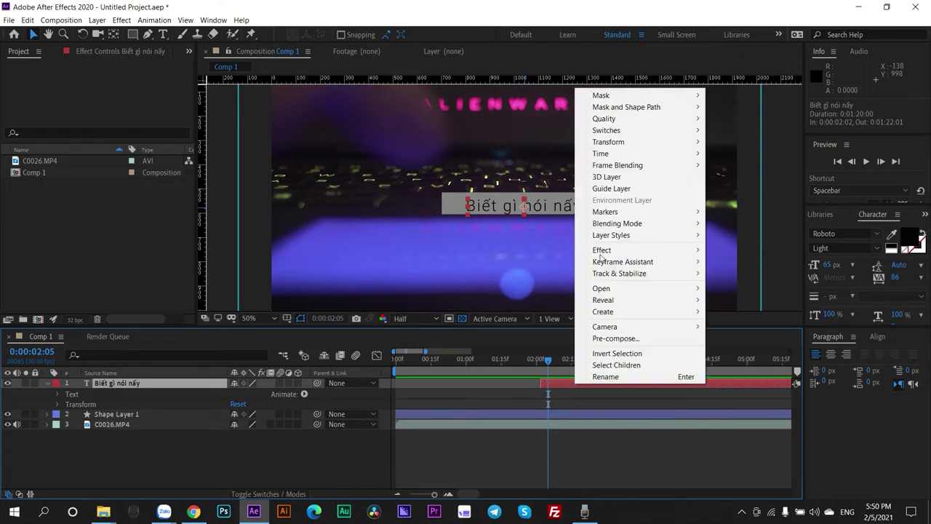
mouse_move(626, 98)
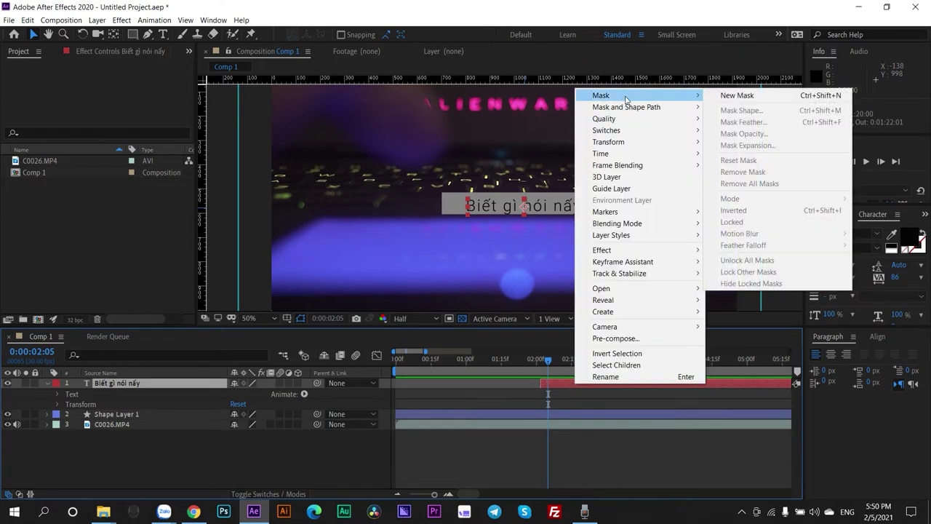
left_click(755, 99)
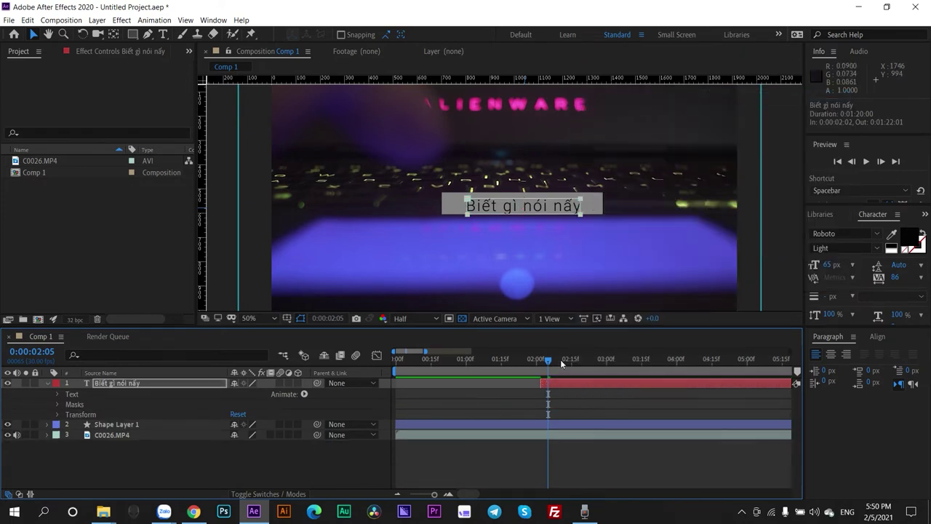
left_click(469, 204)
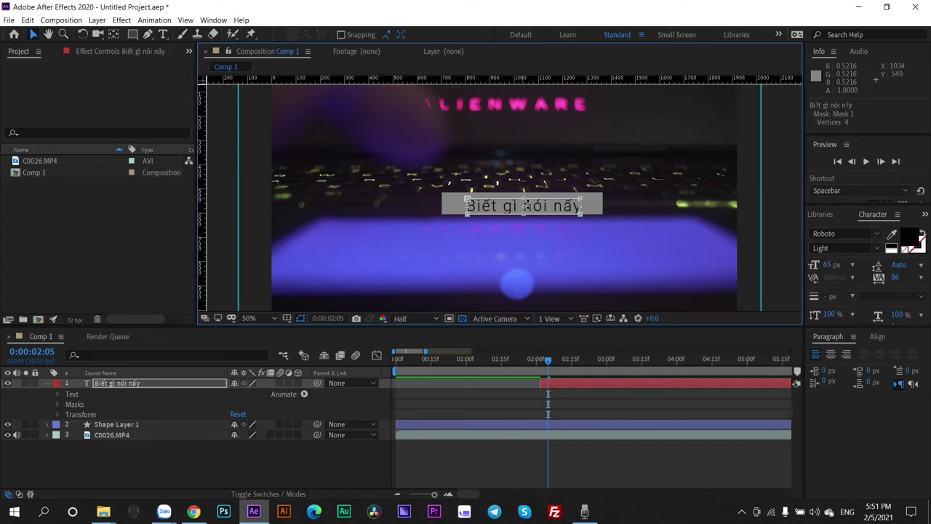
Add a Position animator to the text layer
left_click(61, 395)
right_click(167, 387)
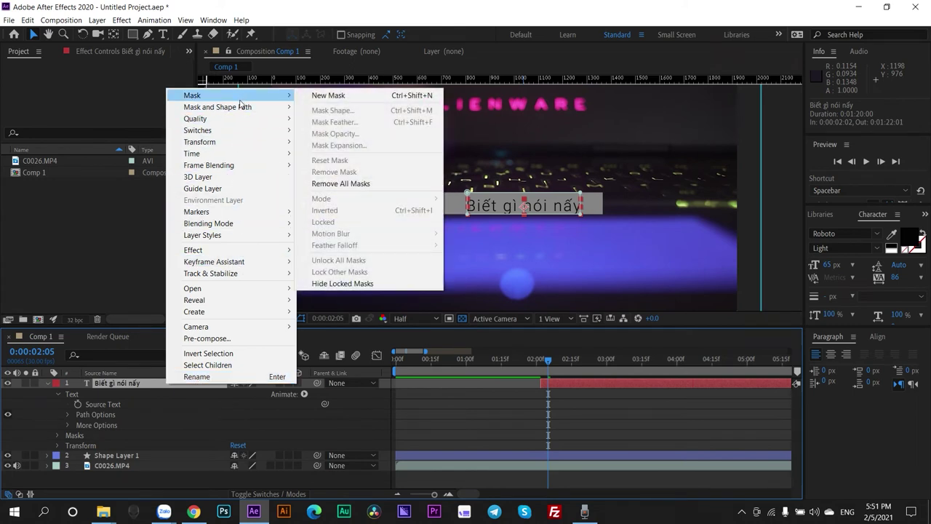
left_click(192, 417)
left_click(304, 395)
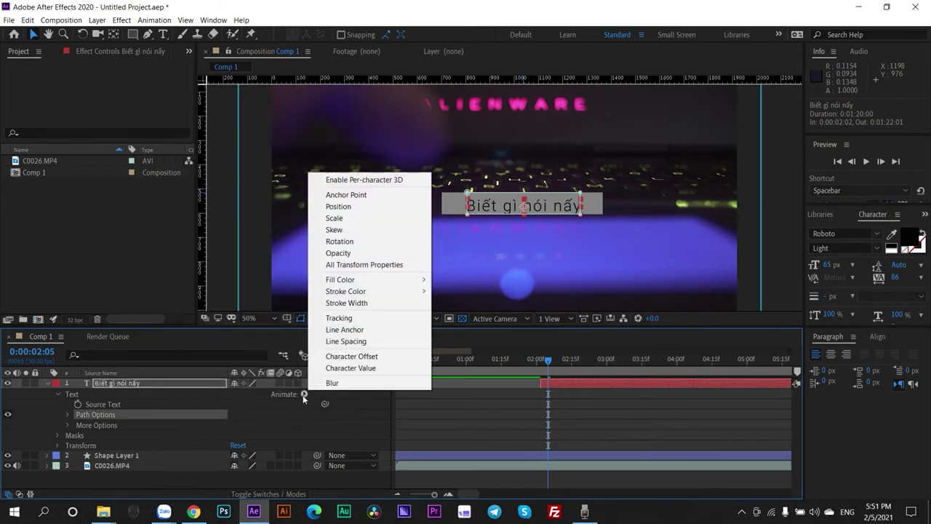
left_click(352, 206)
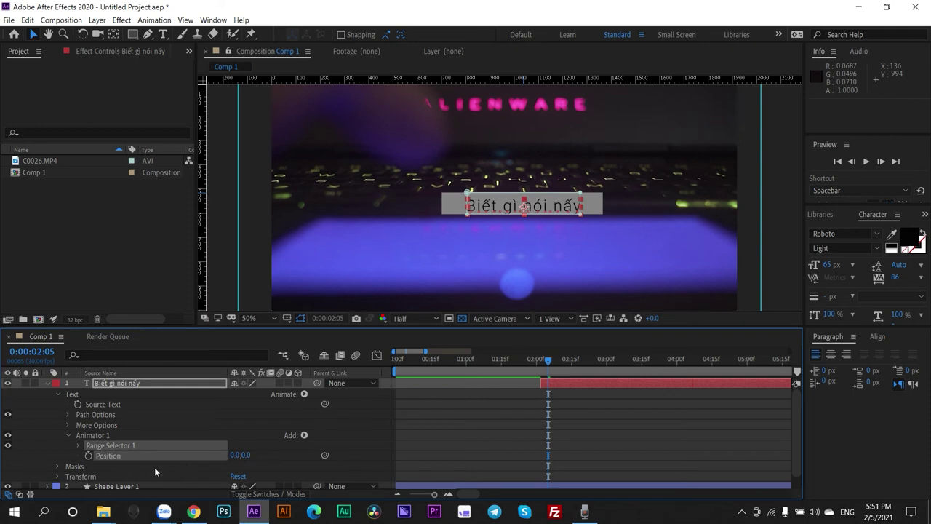
Preview the title from 0:00:02:00 and set an animator Position keyframe at 0:00:02:14 with value 0.0, 0.0
key("Page_Up")
key("Page_Up")
key("Page_Up")
key("Page_Up")
key("Page_Up")
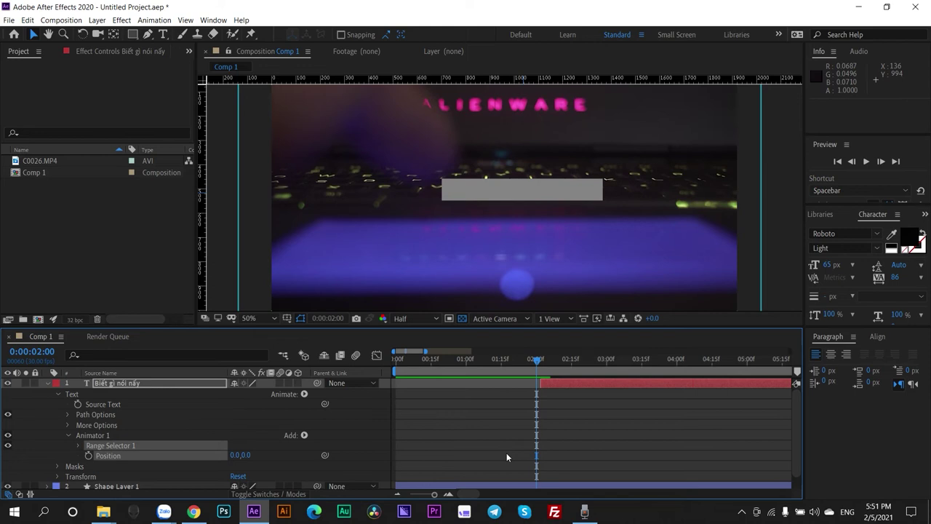
key("space")
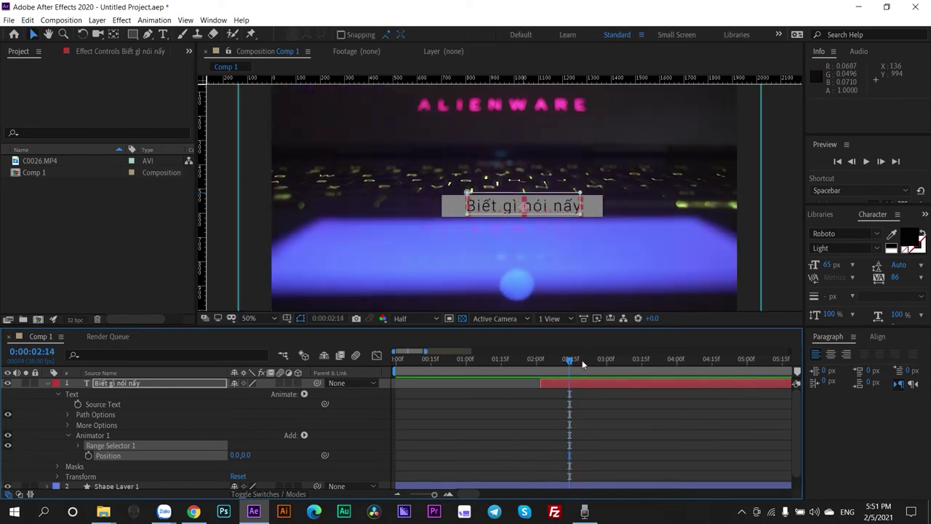
left_click(90, 454)
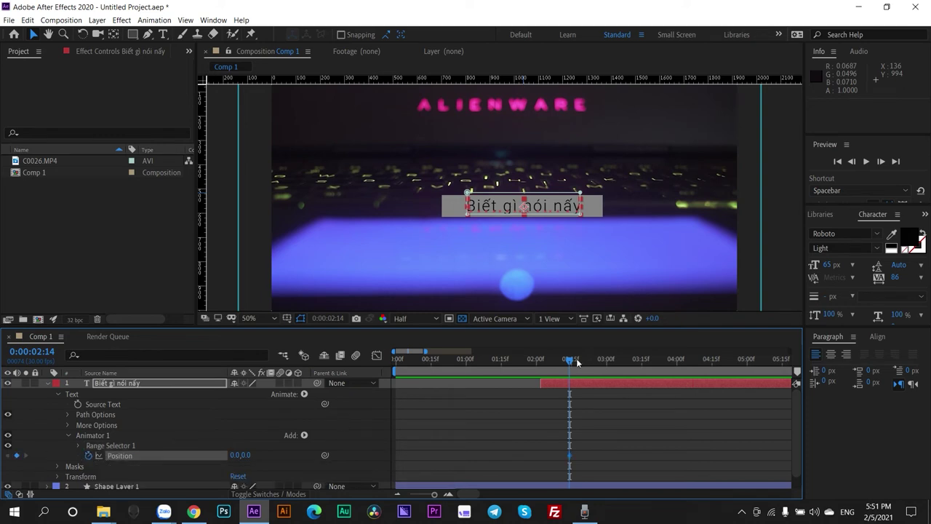
At 0:00:02:03, set the animator Position to 0.0, 61.0 and preview the text rising into view
left_click_drag(564, 356, 540, 359)
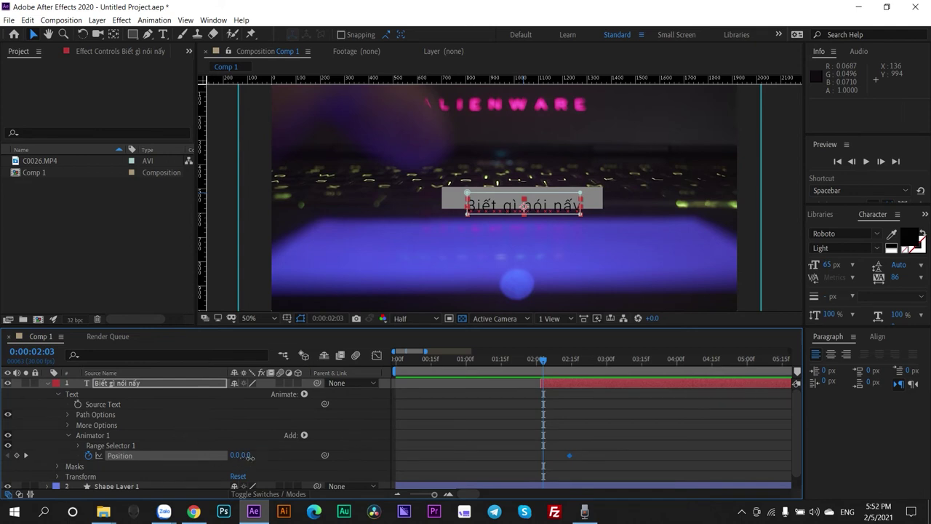
left_click_drag(245, 458, 286, 458)
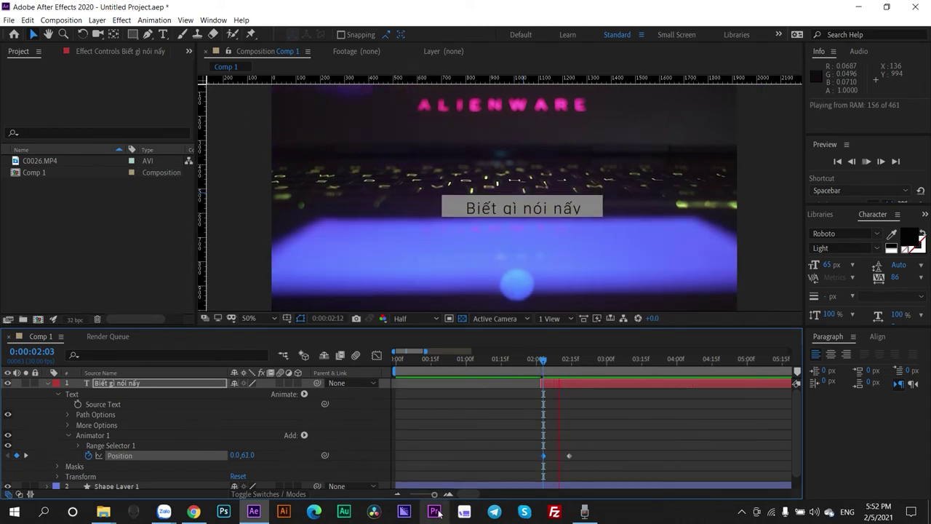
left_click(599, 358)
At 0:00:02:06, set the animator Position to 0.0, -10.6 to add an overshoot keyframe
left_click(562, 361)
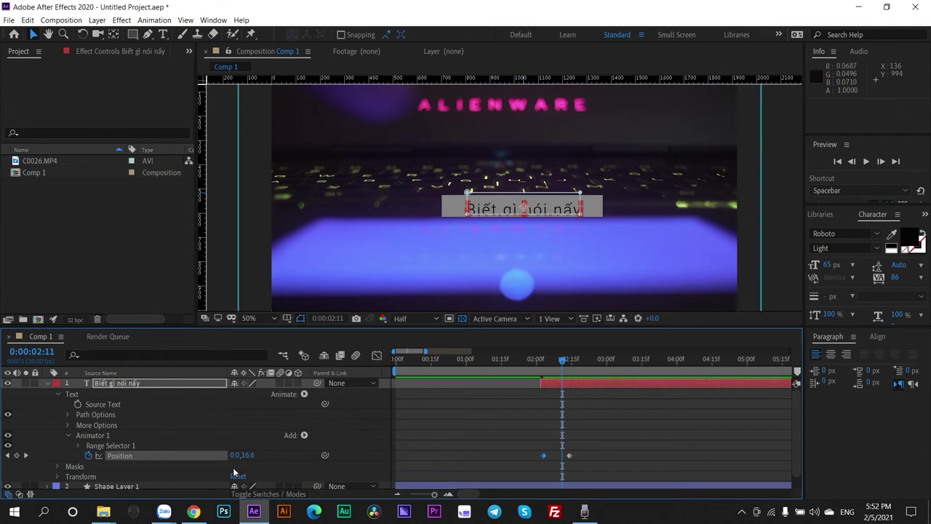
left_click(559, 359)
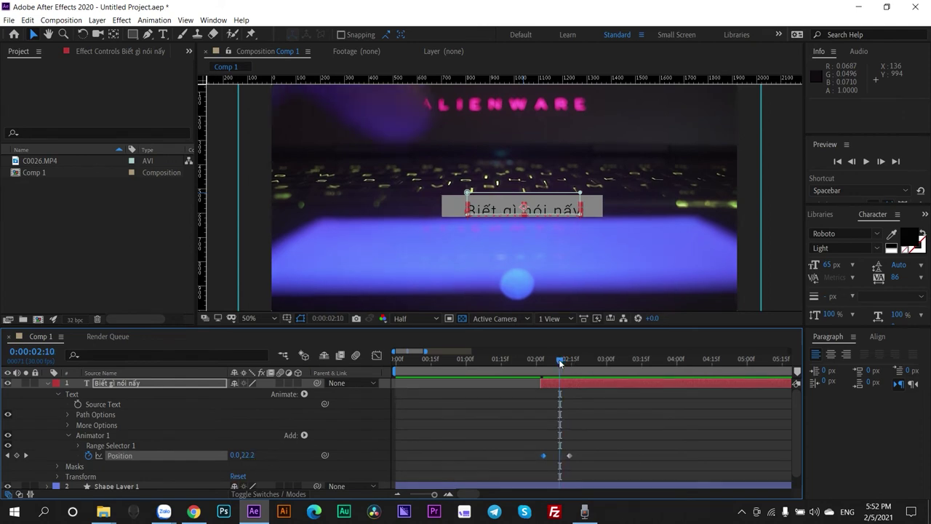
scroll(558, 359, "up", 3)
left_click_drag(560, 364, 522, 393)
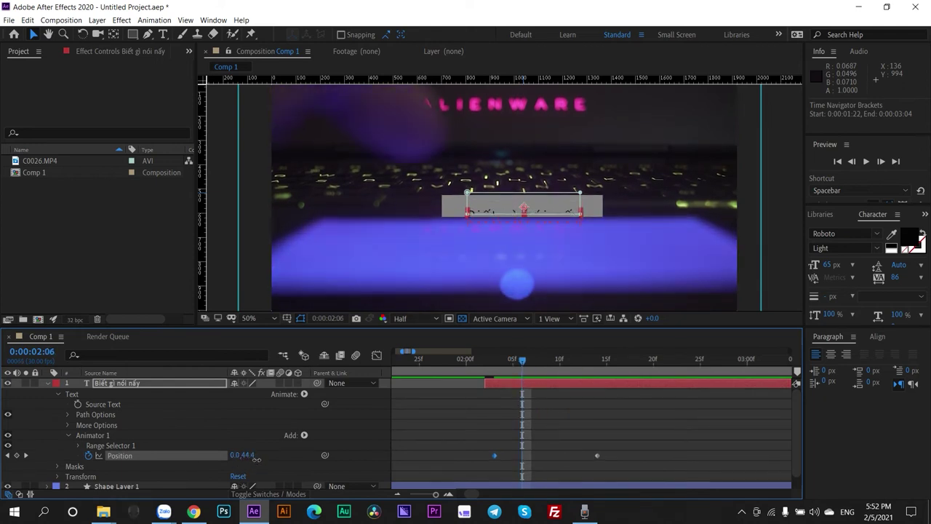
left_click_drag(246, 457, 226, 455)
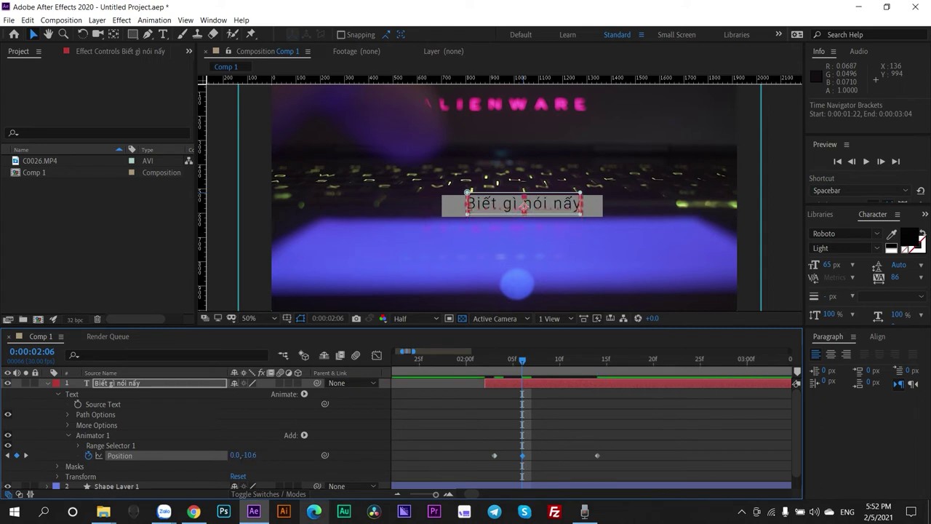
Preview the title animation from 0:00:01:27 to check the text's overshoot
left_click(436, 359)
key("space")
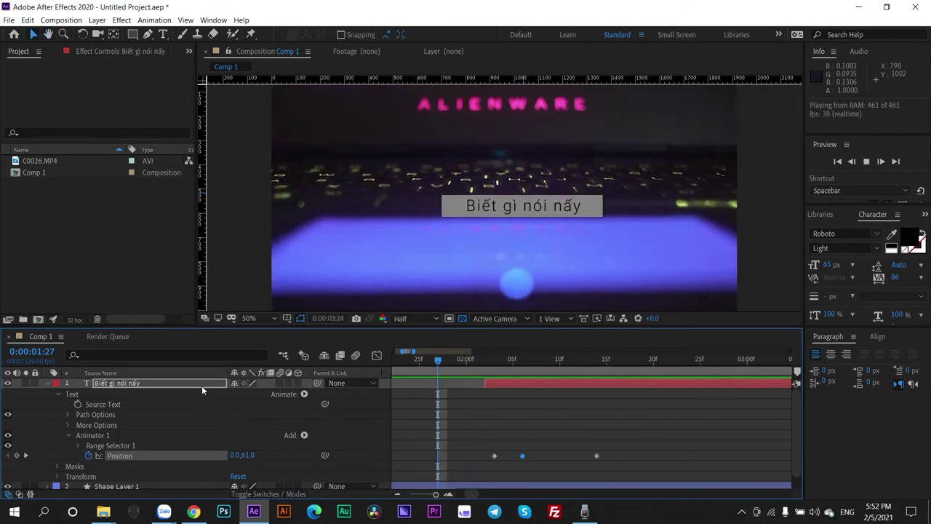
key("space")
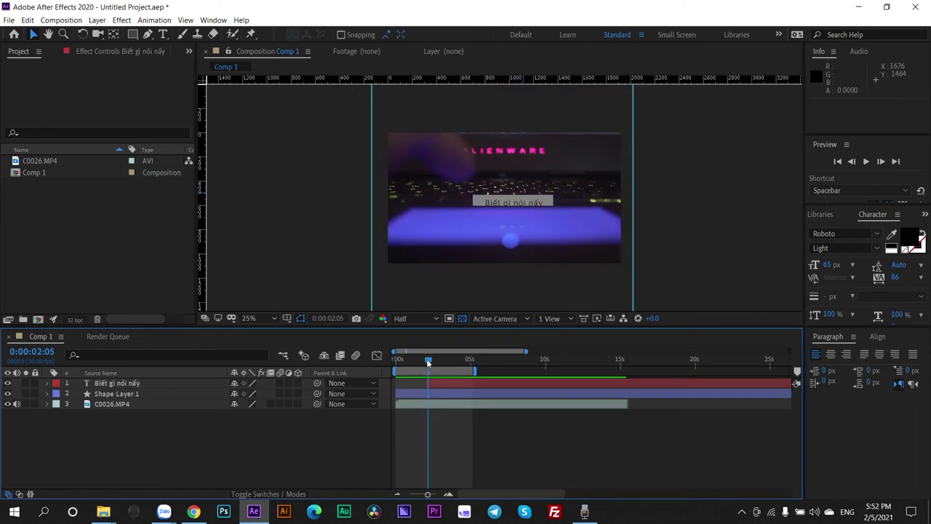
Return to 0:00:00:00, copy Shape Layer 1 and paste four duplicates of it above the footage
left_click_drag(428, 362, 397, 356)
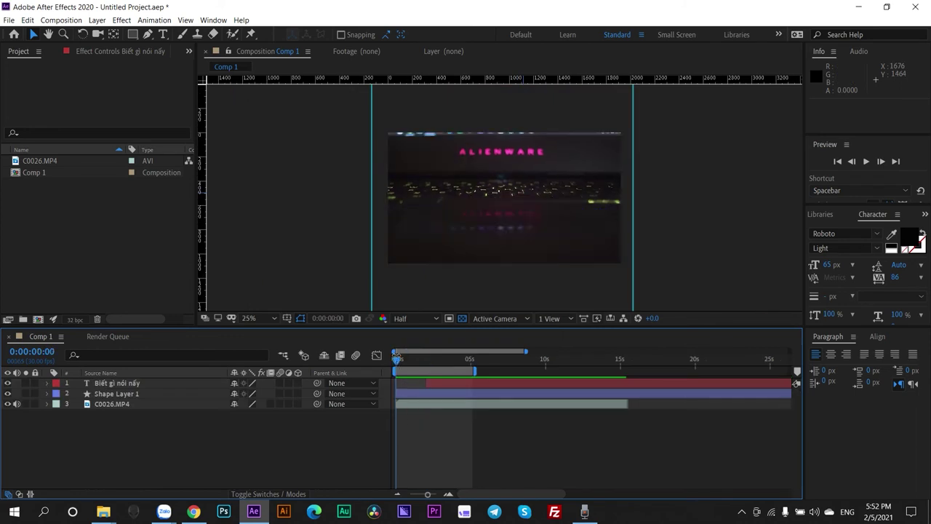
left_click(418, 394)
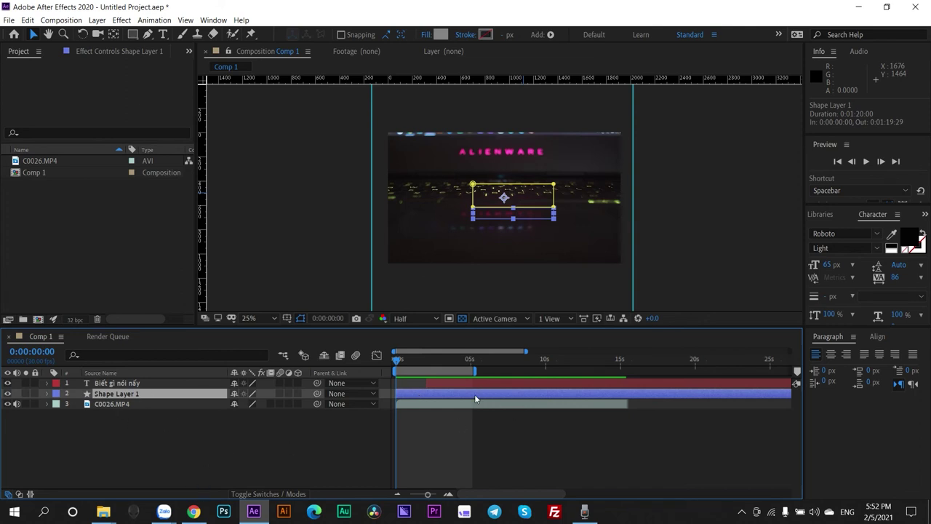
key("ctrl+c")
key("ctrl+v")
key("ctrl+v")
key("ctrl+v")
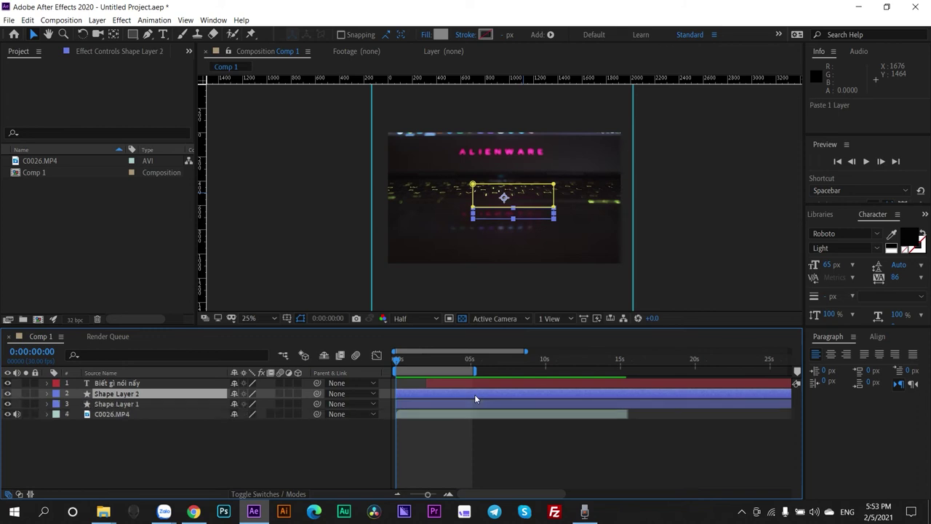
key("ctrl+v")
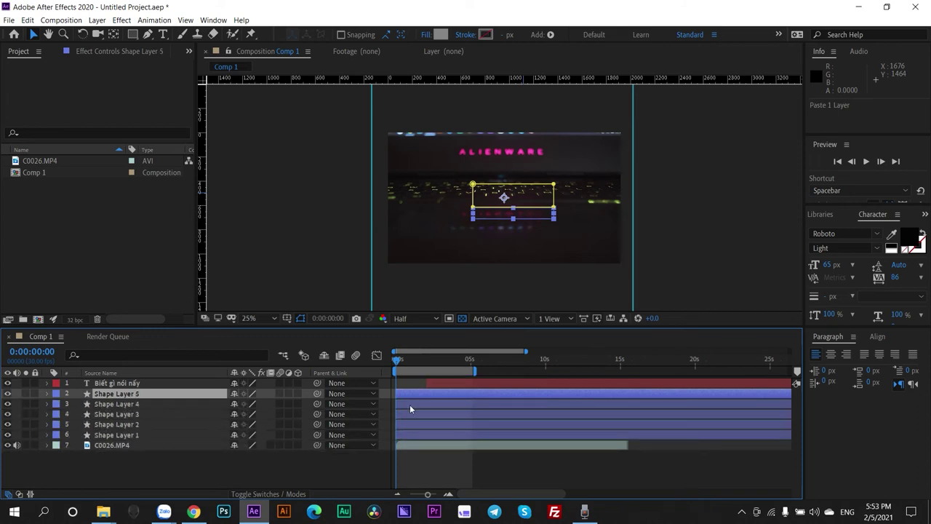
Stagger the shape layers one frame apart in the timeline, from Shape Layer 5 at frame 0 down to Shape Layer 1 at frame 4
scroll(410, 405, "up", 5)
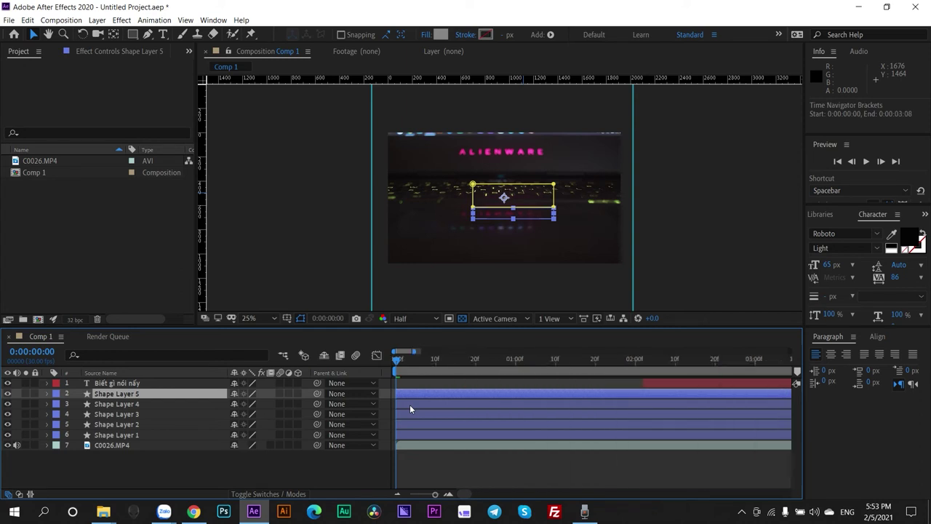
scroll(409, 405, "up", 3)
left_click_drag(410, 404, 589, 432)
left_click(480, 435)
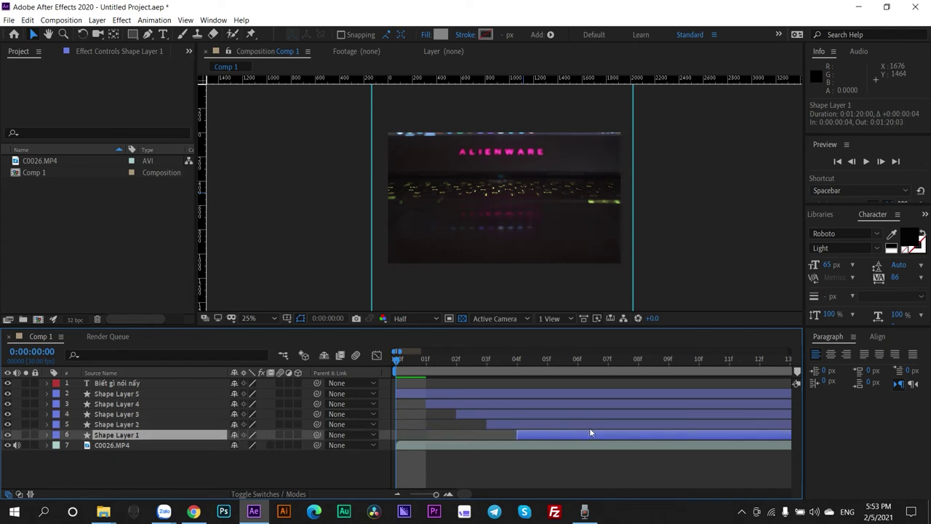
Set Shape Layer 4's fill color to A6A3A3 and choose the fill color of the shape layer copies below it
left_click(486, 403)
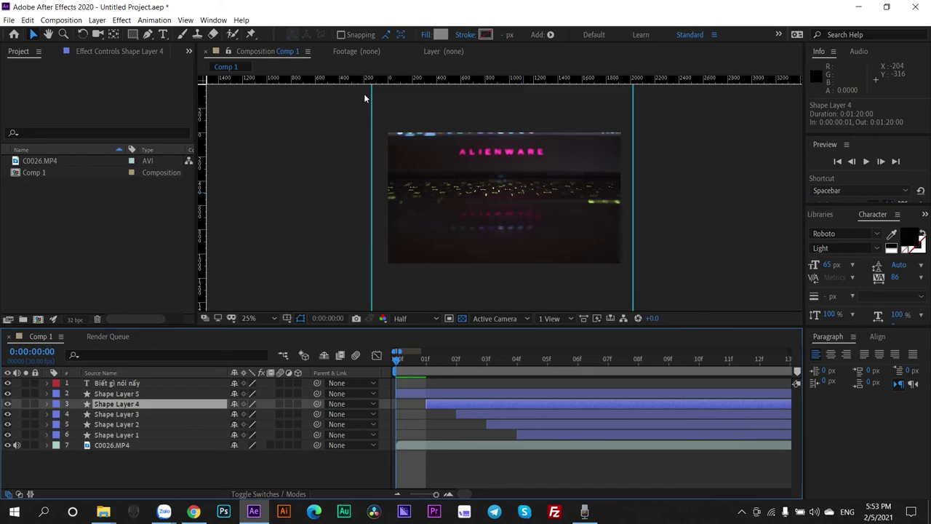
left_click(439, 35)
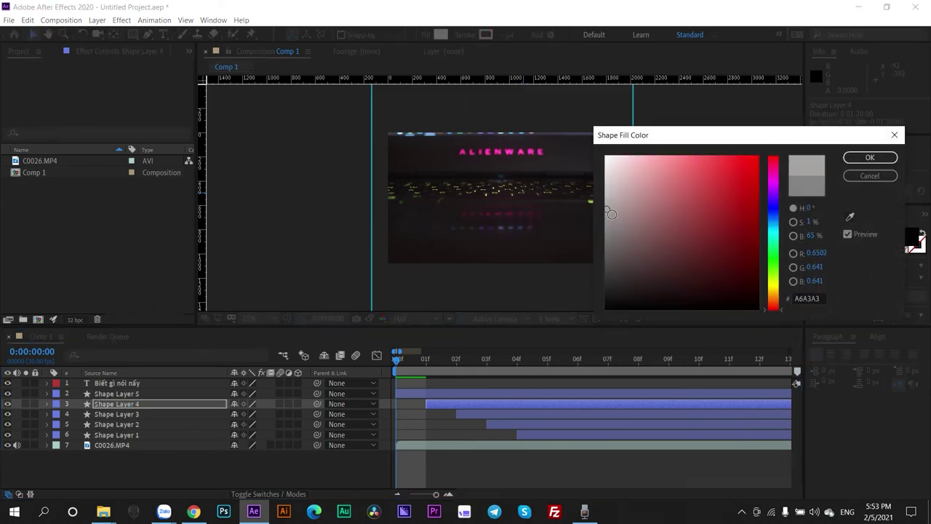
left_click(870, 157)
left_click(465, 414)
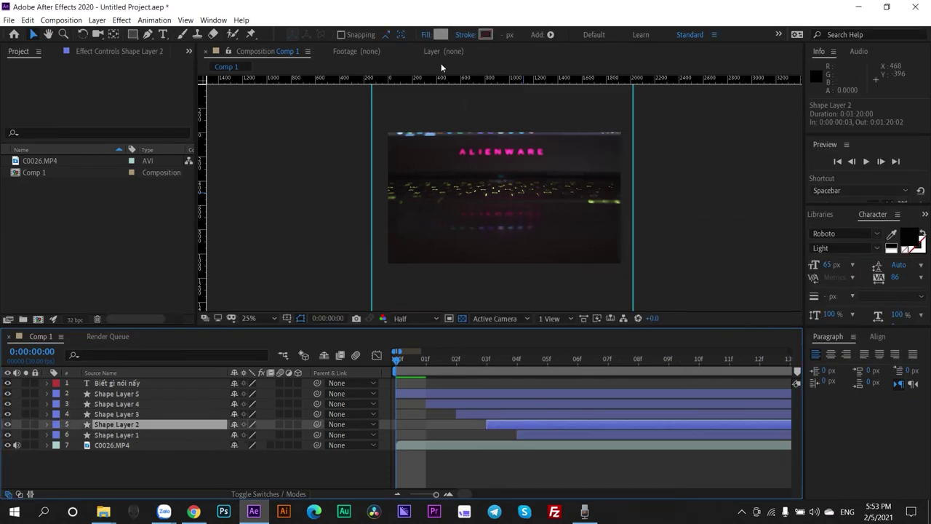
left_click(439, 35)
left_click(865, 155)
Set the fill color of Shape Layer 1 to red FE0303
left_click(597, 434)
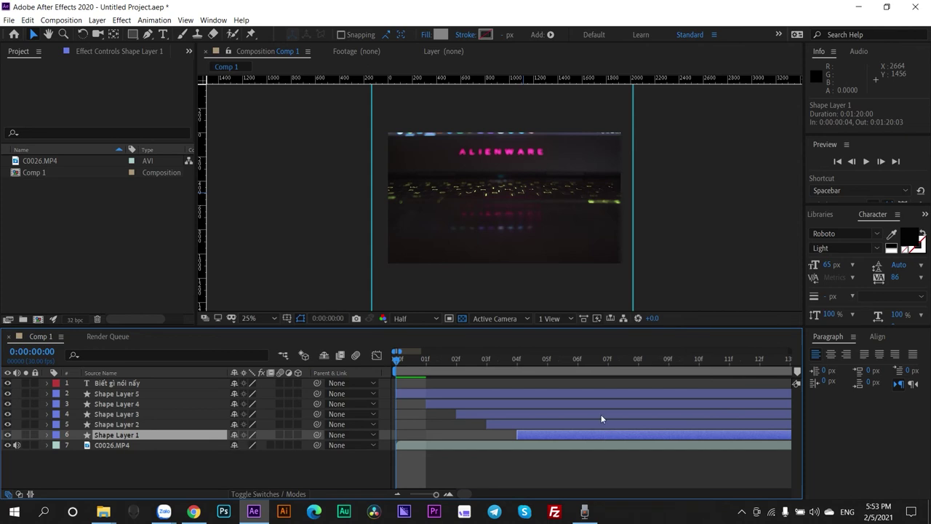
left_click(439, 35)
left_click(763, 161)
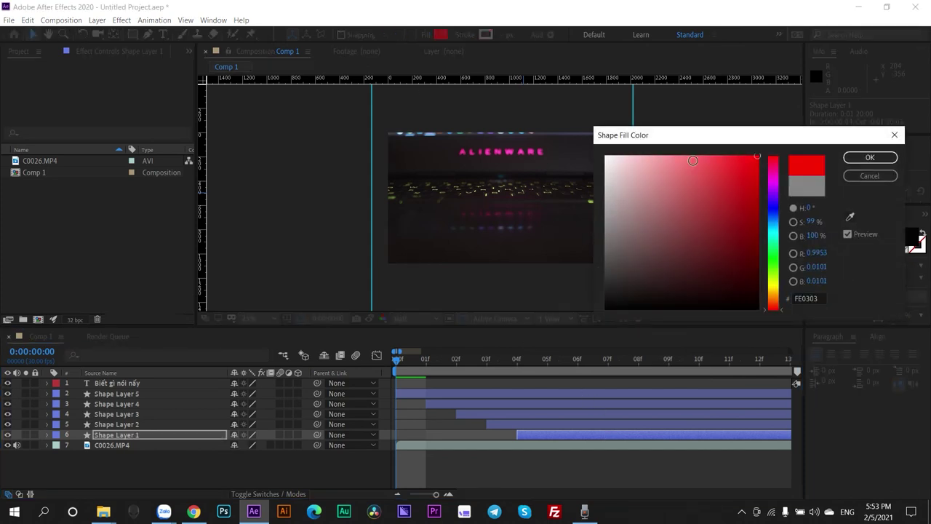
left_click(870, 157)
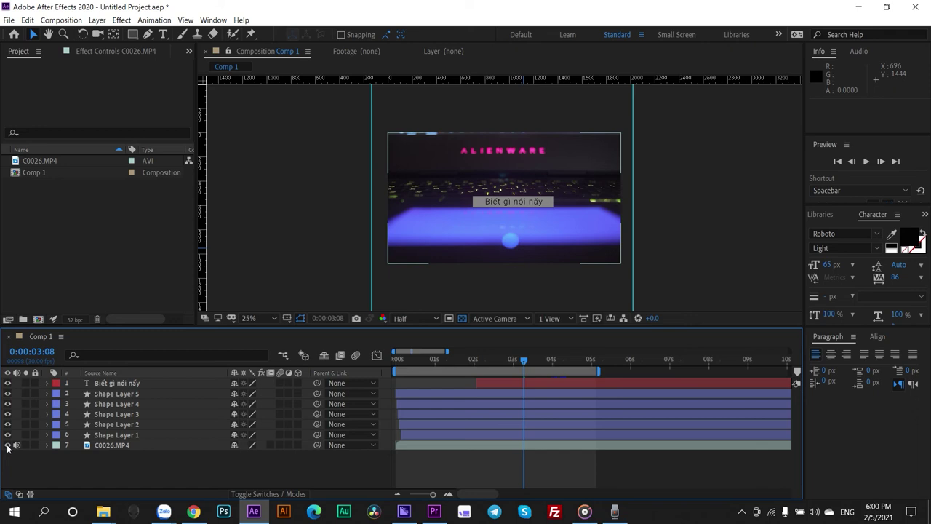
Hide the C0026.MP4 footage layer so the title sits on a transparent background
left_click(7, 445)
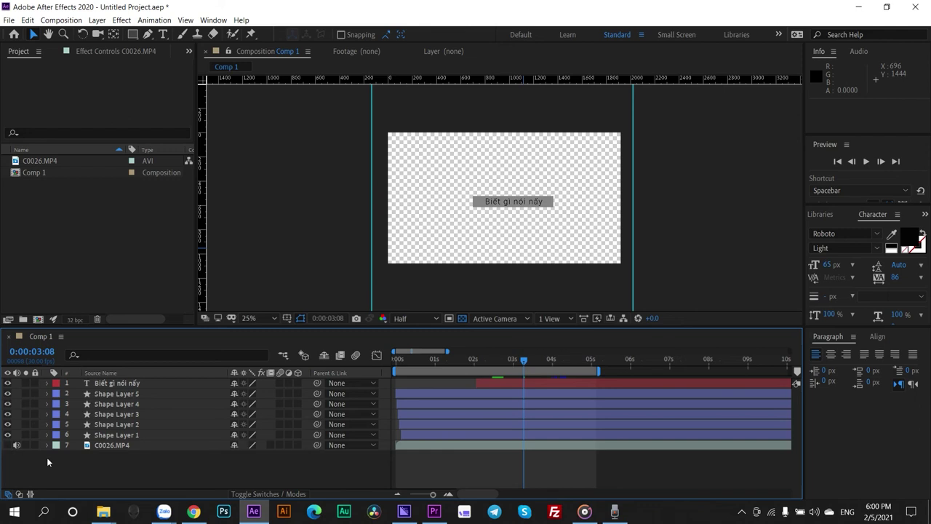
left_click(173, 445)
left_click(296, 464)
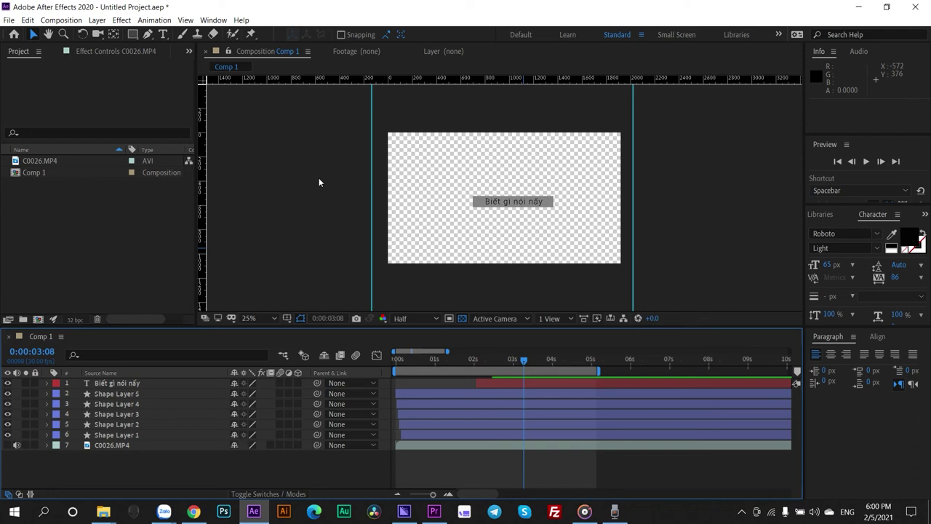
Add Comp 1 to the render queue and delete the older Comp 1 entry that outputs to Comp 1.avi
key("ctrl+m")
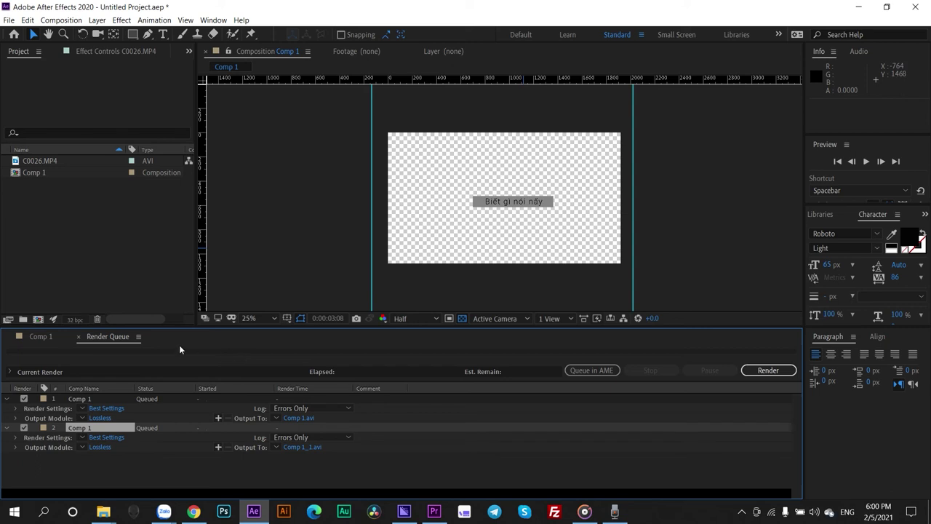
left_click(256, 399)
left_click(81, 400)
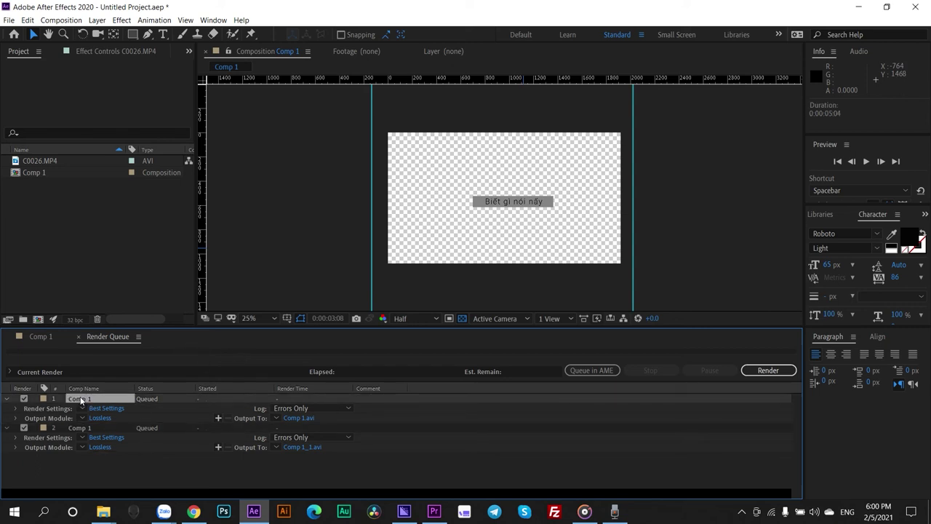
key("Delete")
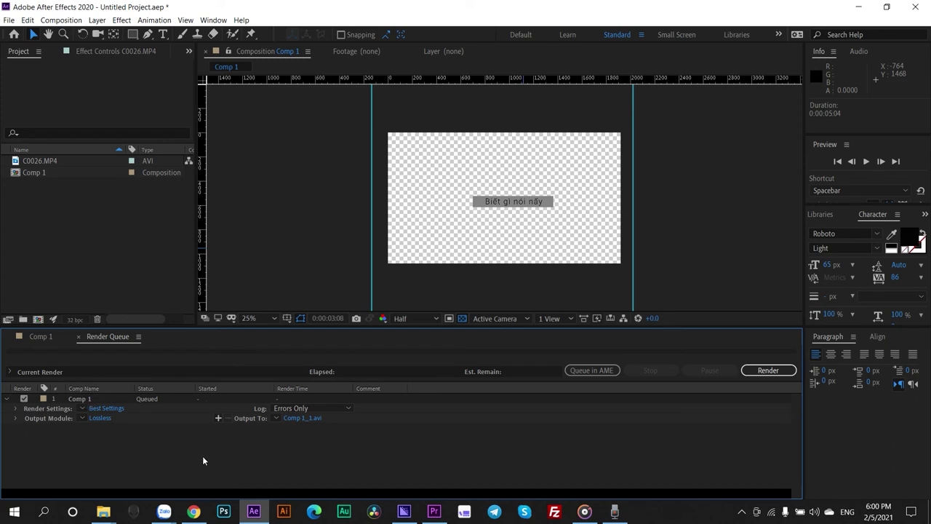
Configure the output module to QuickTime format with RGB + Alpha channels
left_click(109, 418)
left_click(434, 105)
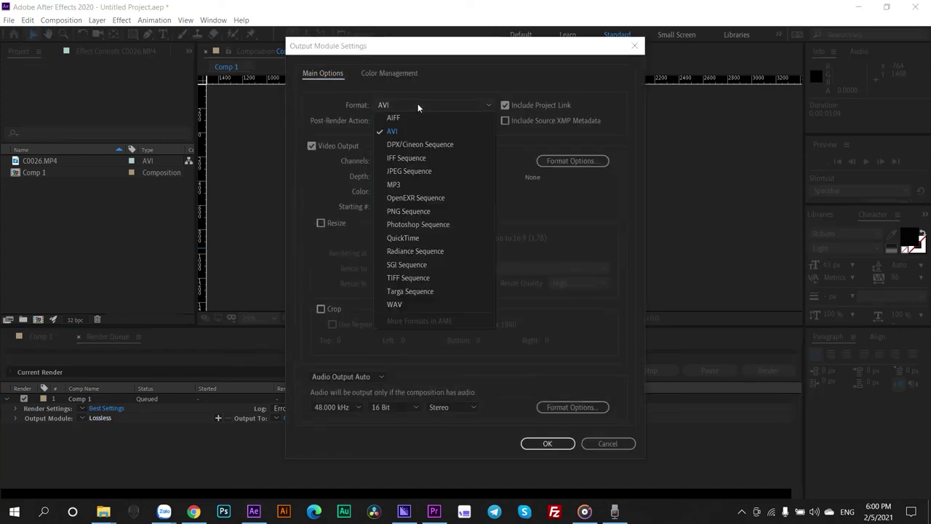
left_click(420, 243)
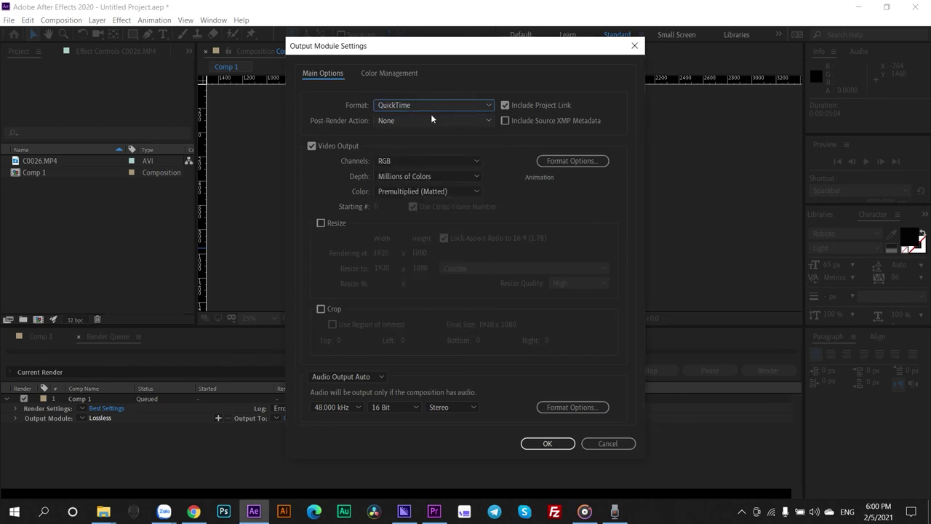
left_click(421, 159)
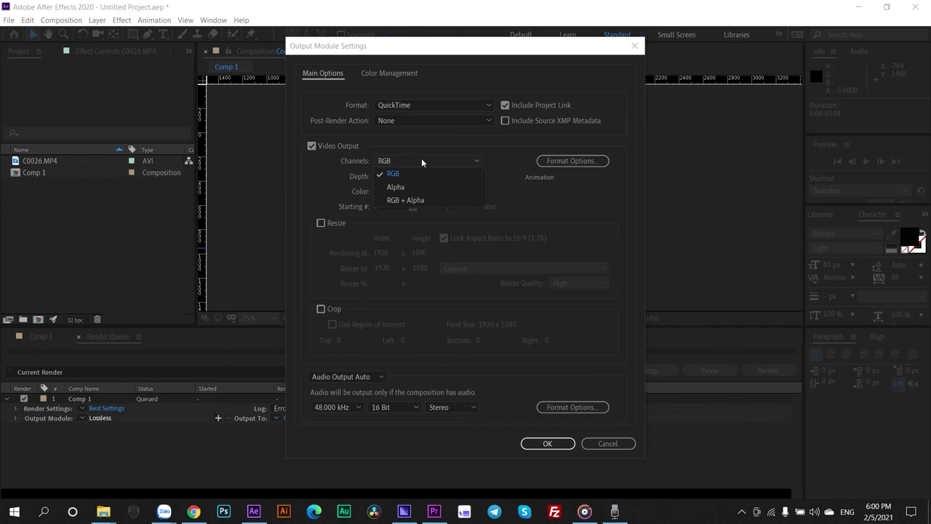
left_click(416, 201)
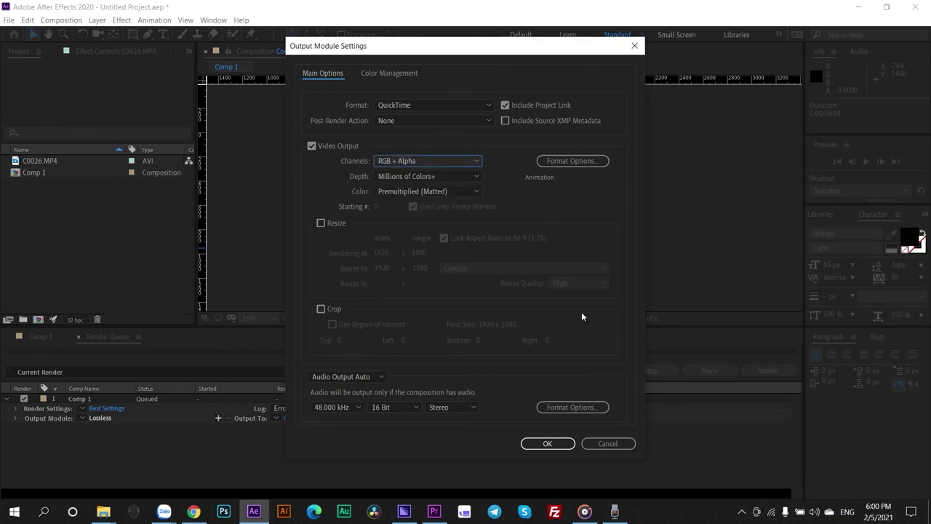
left_click(547, 443)
Save the output as Comp 1_1.mov in the mms folder on drive D and render the queued composition
left_click(305, 421)
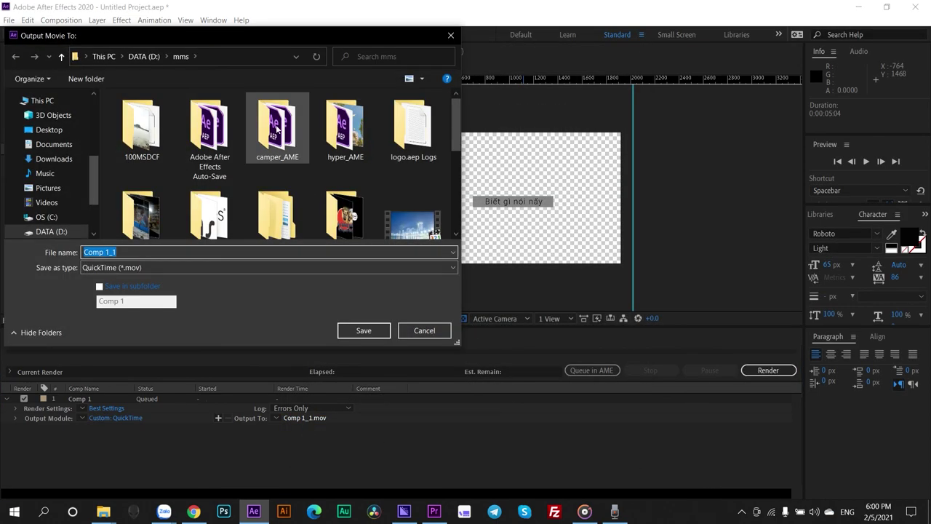
scroll(276, 130, "down", 1)
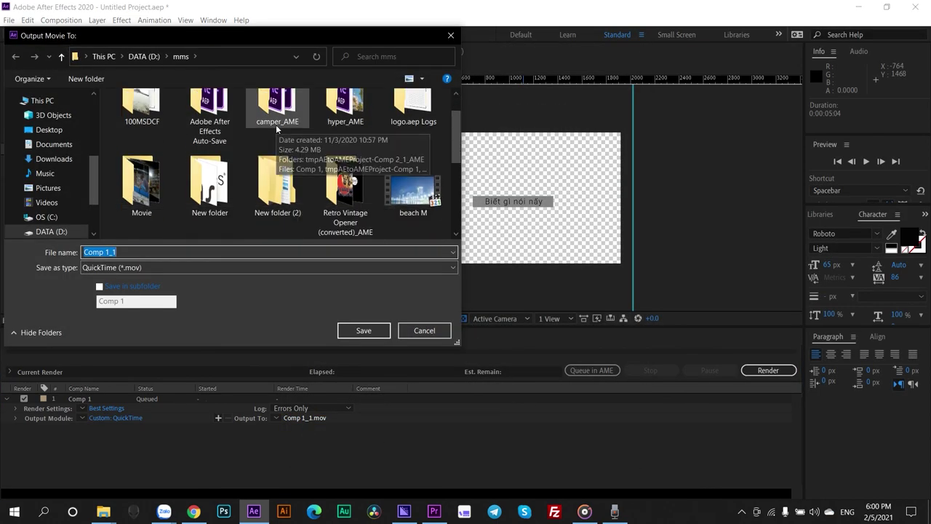
left_click(364, 329)
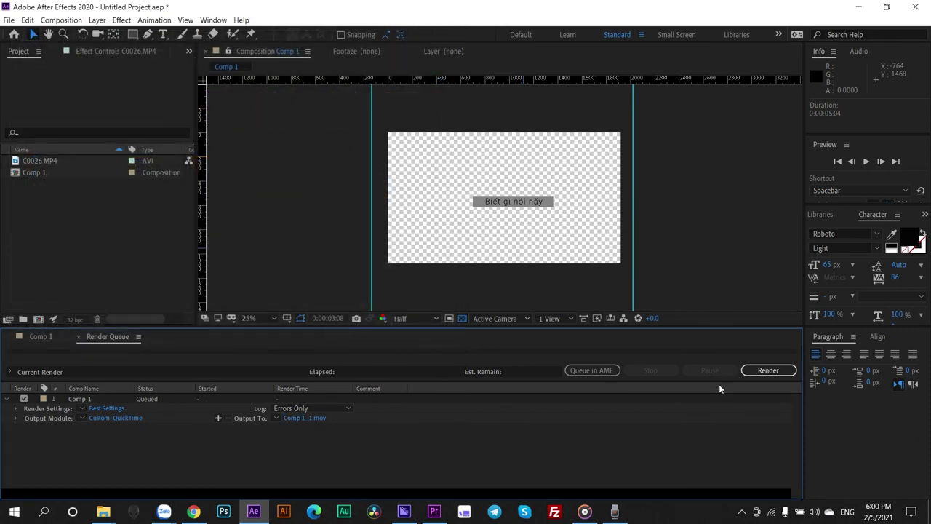
left_click(767, 368)
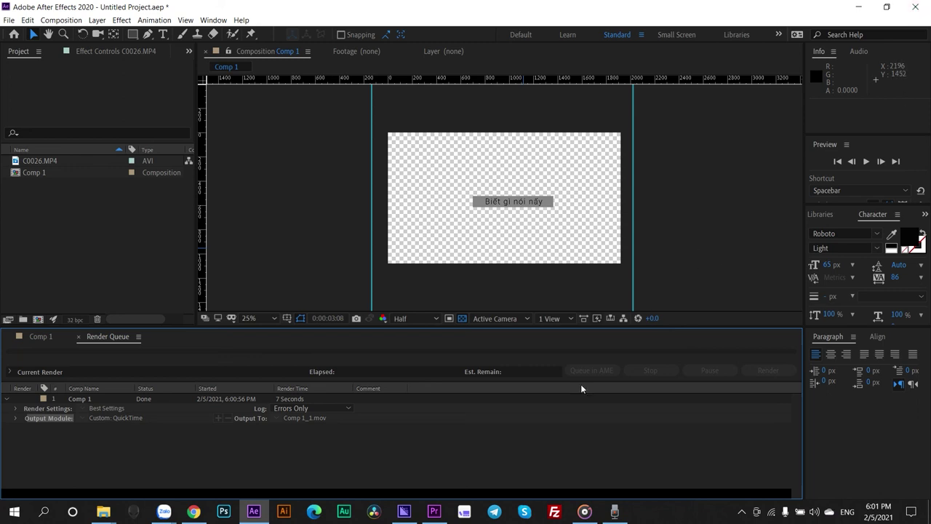
mouse_move(615, 511)
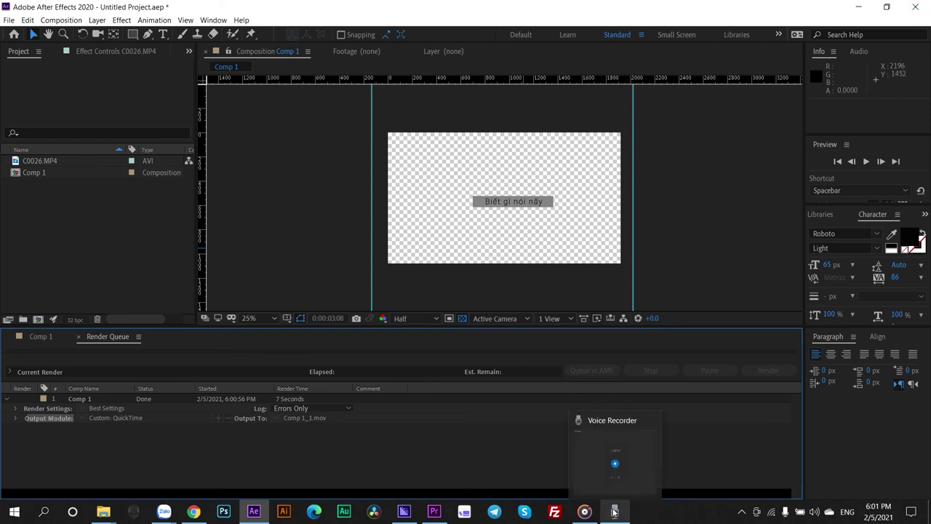